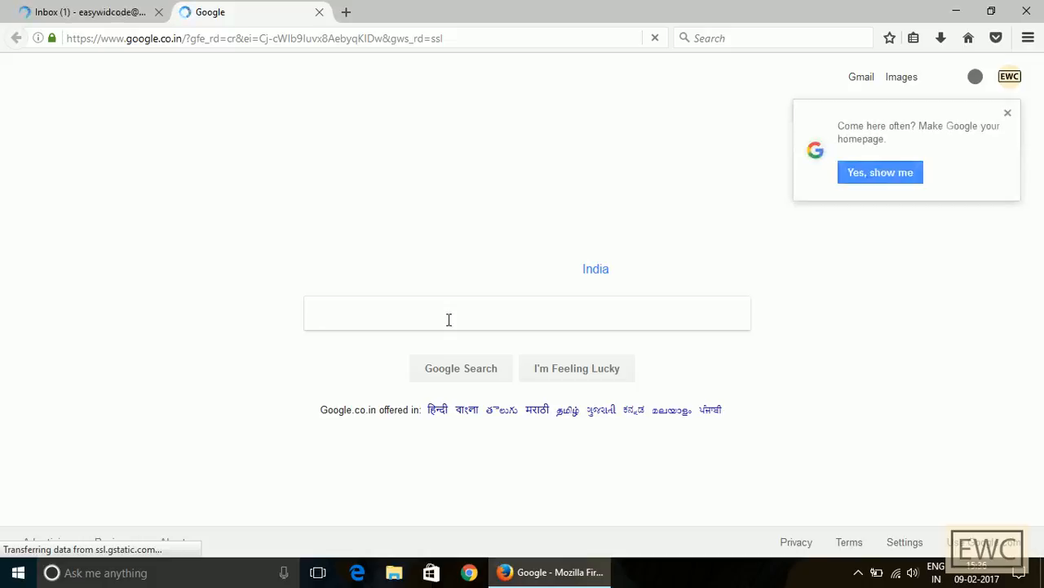
Check the availability of Sumitblog on dot.tk and take the free sumitblog.tk domain to checkout
text(dot.tk)
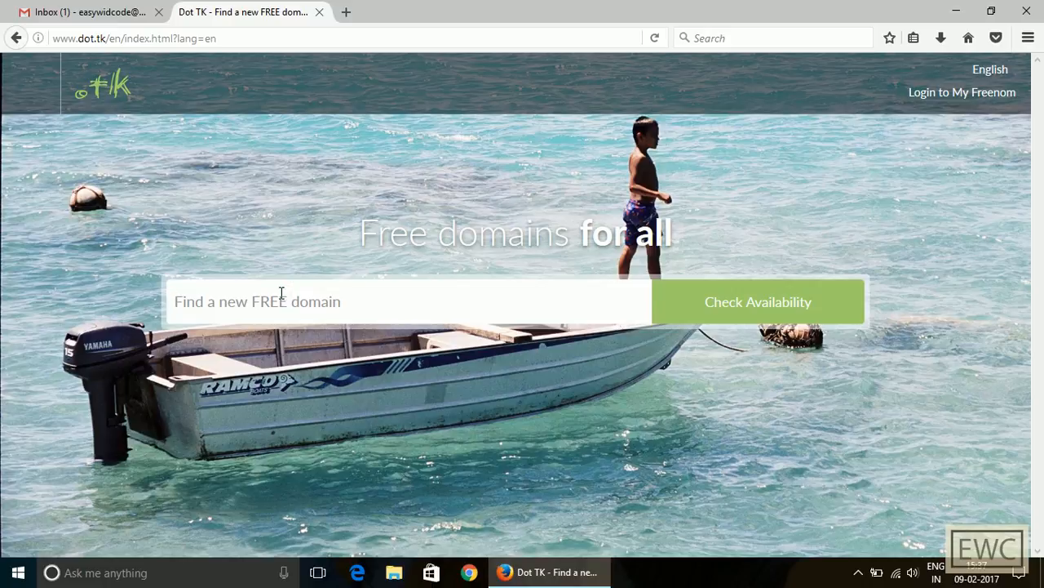
text(Sumitblog)
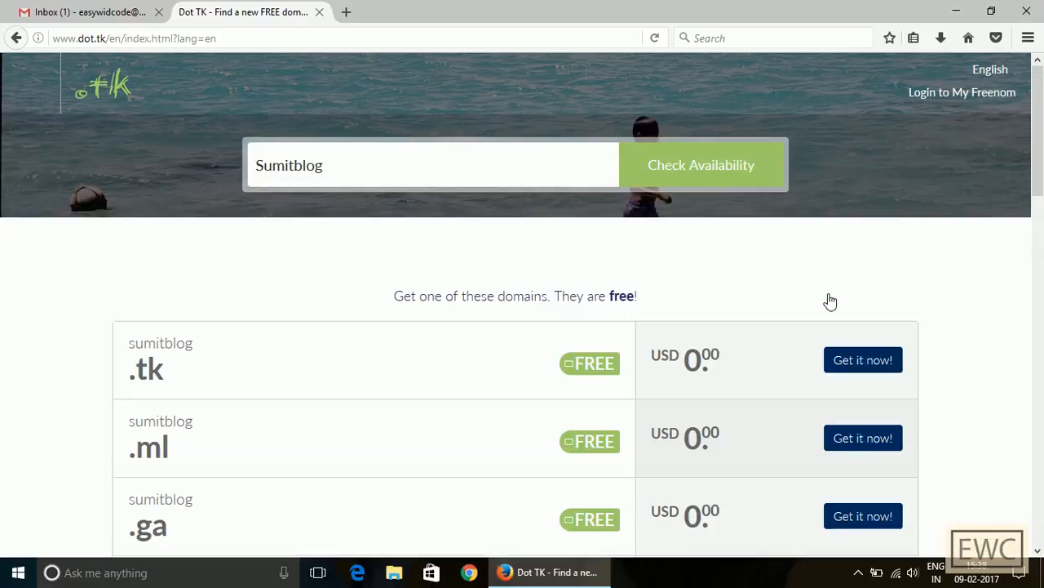
scroll(1016, 279, down, 2)
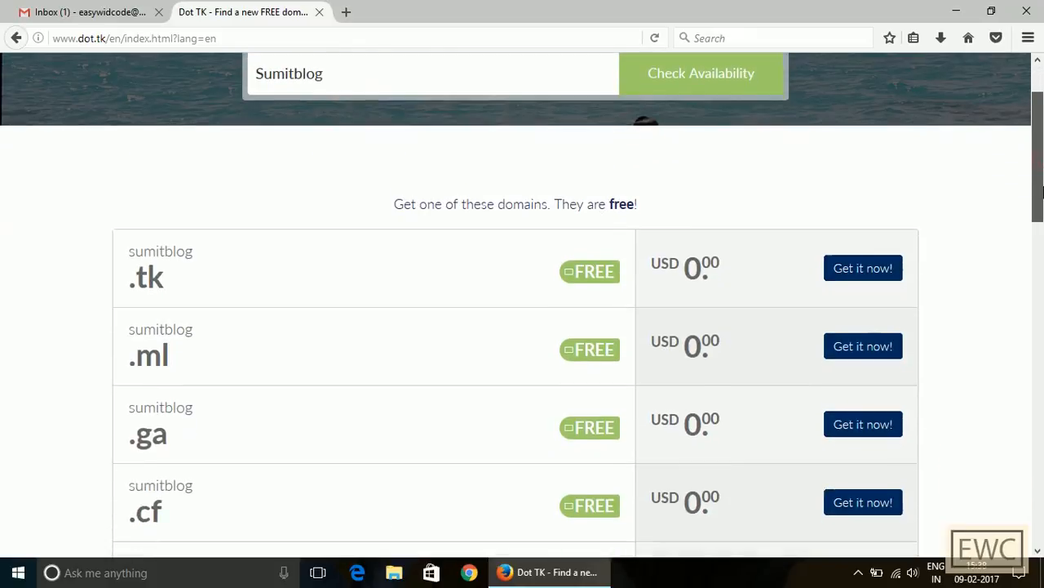
click(870, 270)
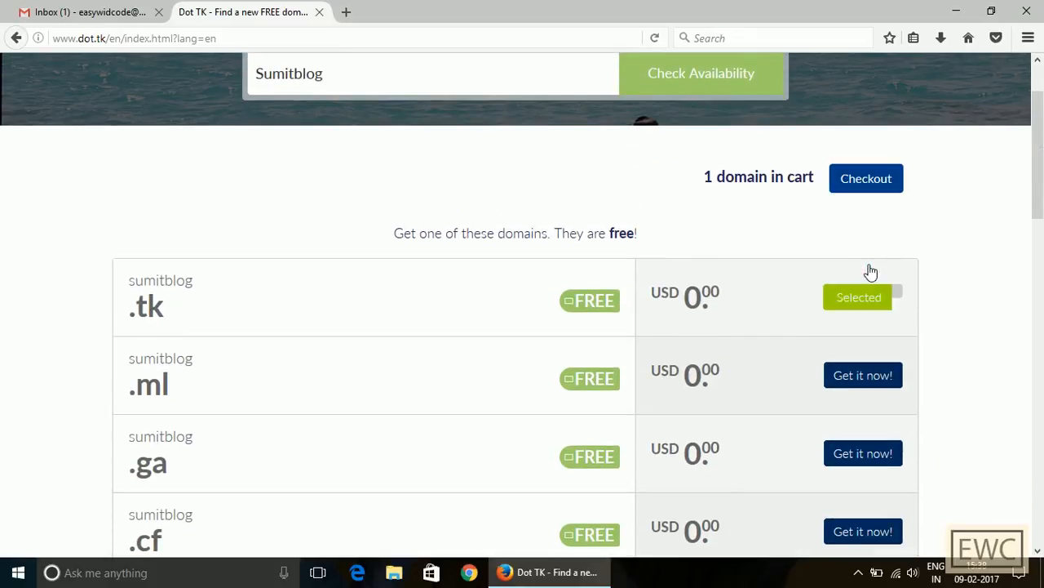
click(877, 188)
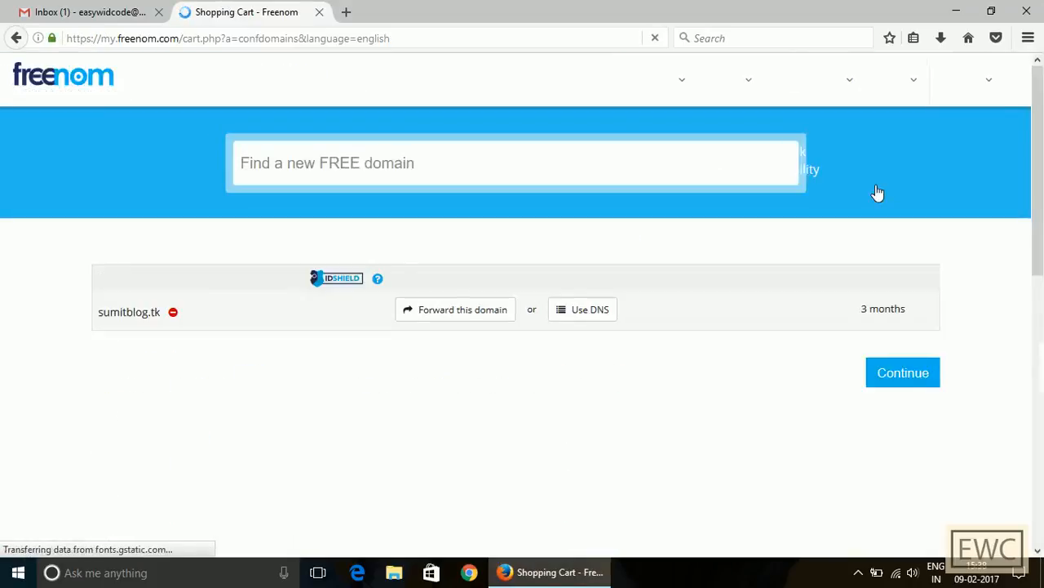
Set the registration period of sumitblog.tk to 12 Months @ FREE and continue to the order review
scroll(881, 245, down, 1)
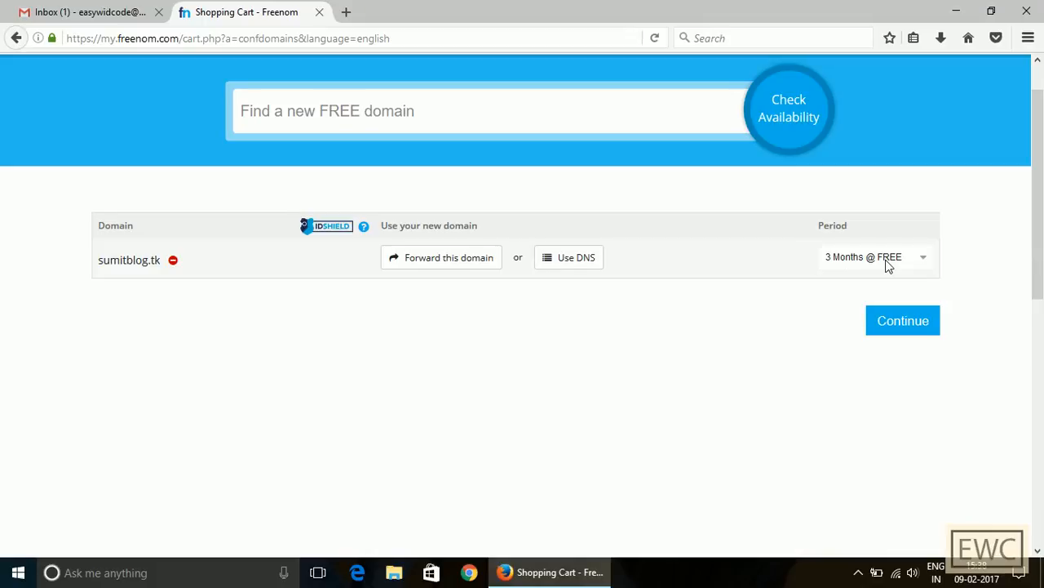
click(889, 267)
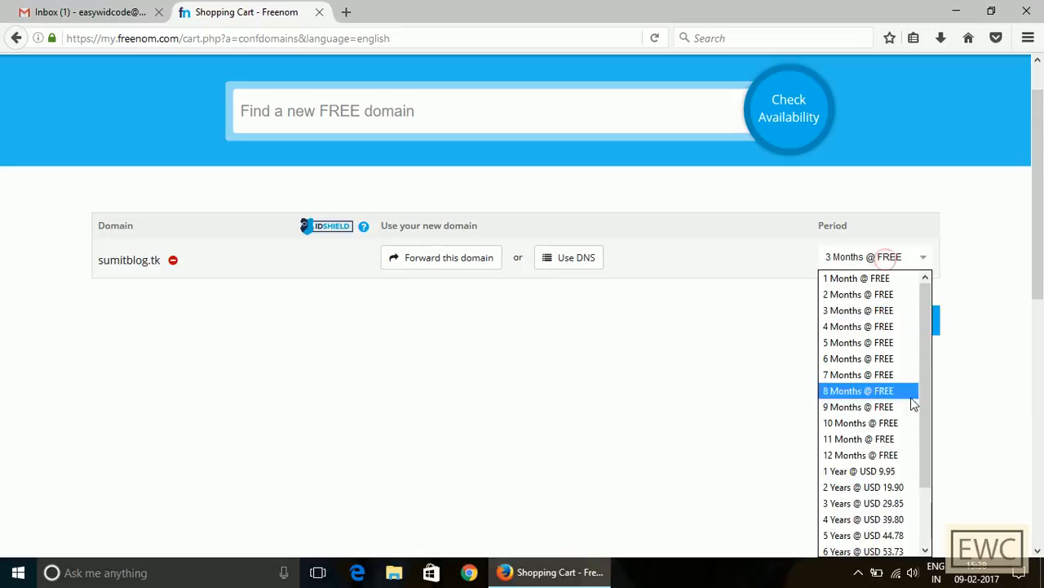
click(904, 457)
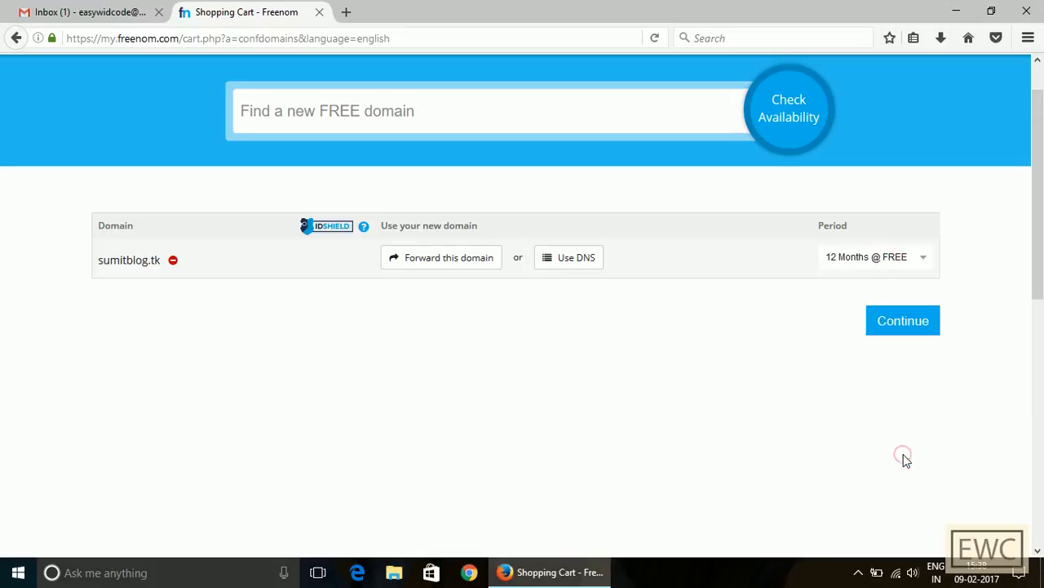
click(902, 327)
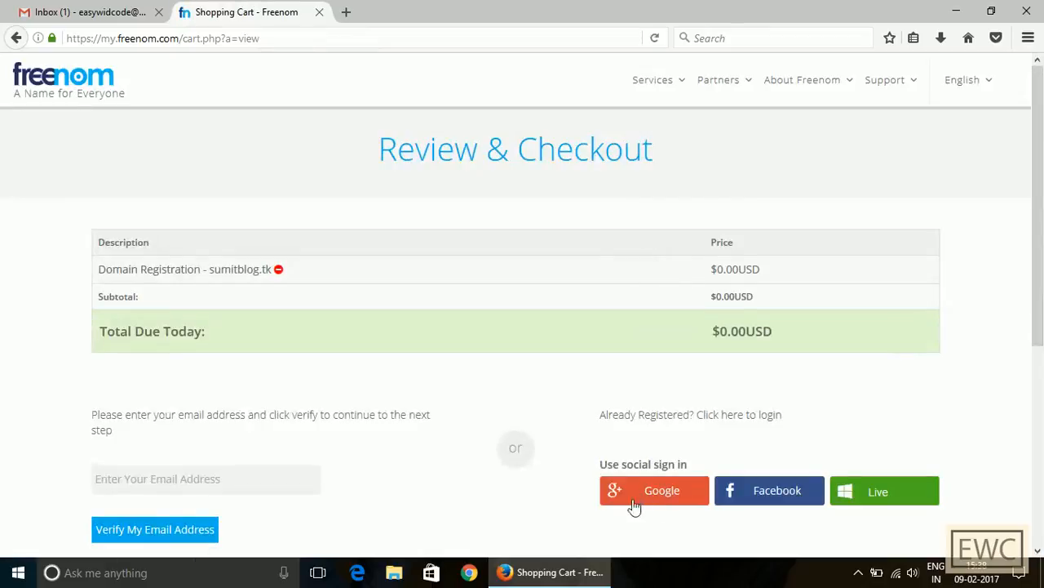
Sign in to Freenom with Google, then accept the Terms & Conditions and complete the domain order
click(617, 496)
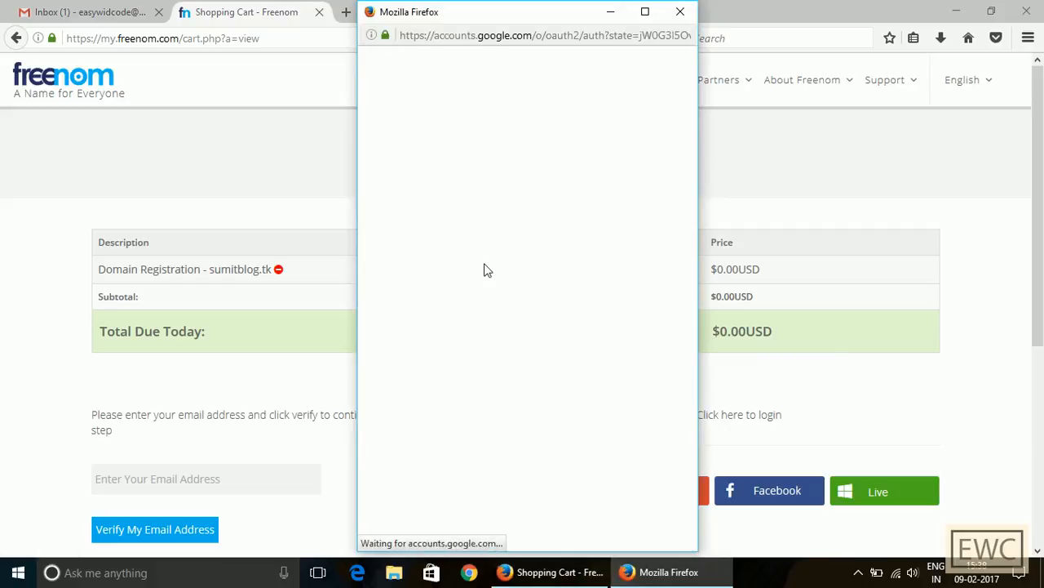
click(669, 362)
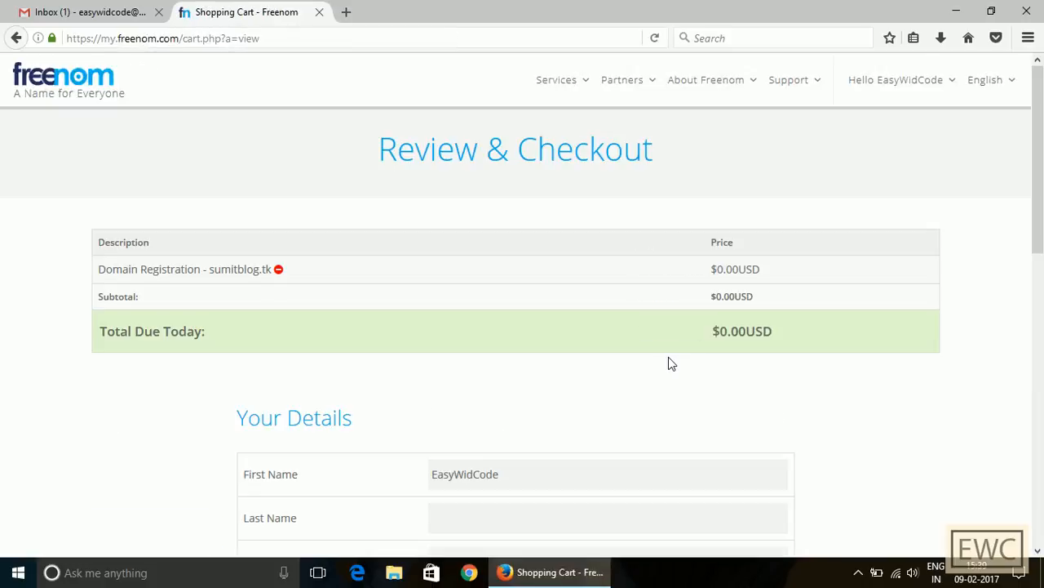
drag(1043, 210, 1043, 433)
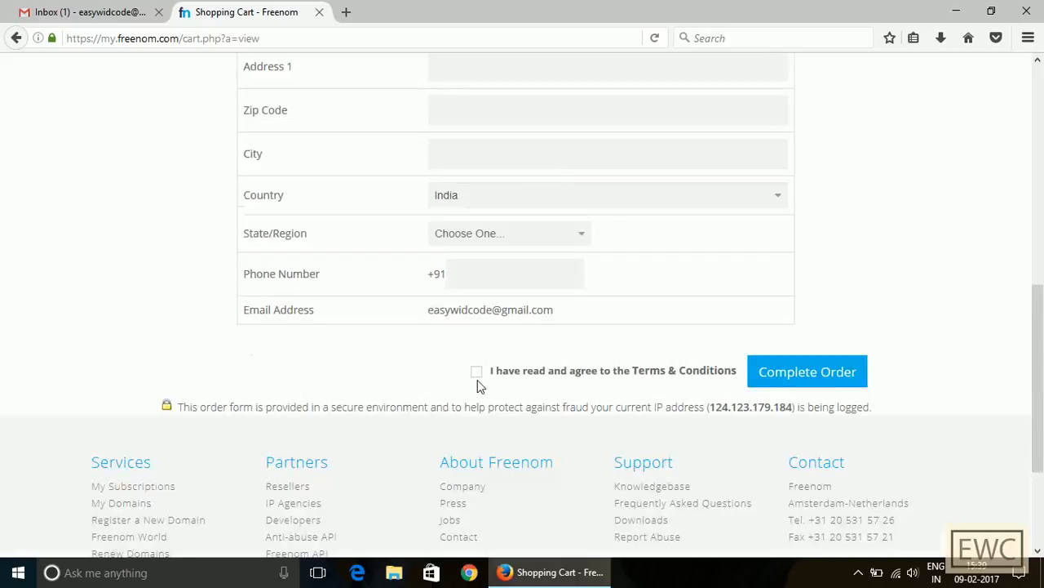
click(832, 384)
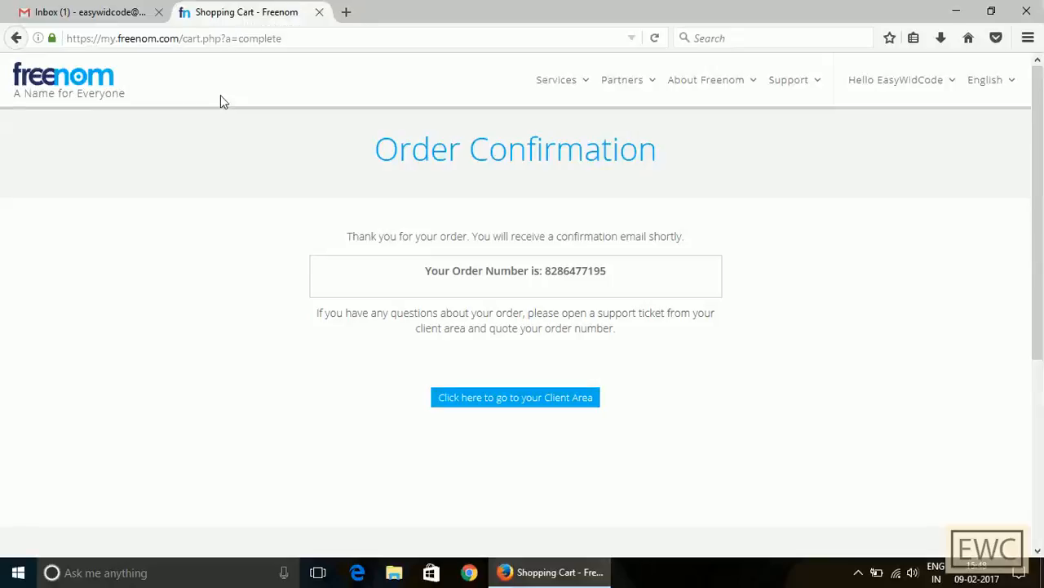
Search Google for hostinger in a new browser tab and open the hostinger.in website
click(347, 12)
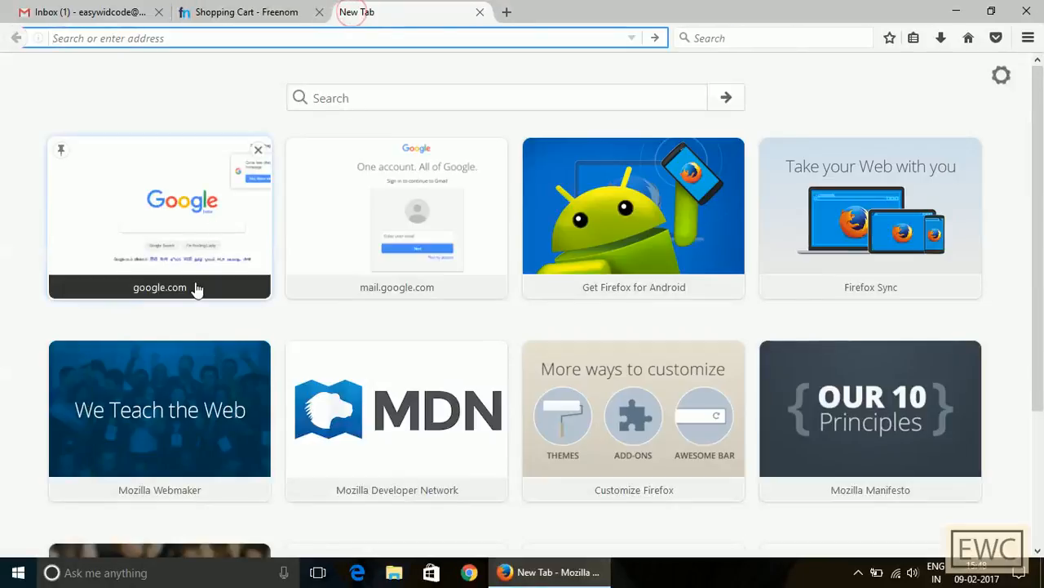
text(google.com/)
click(196, 287)
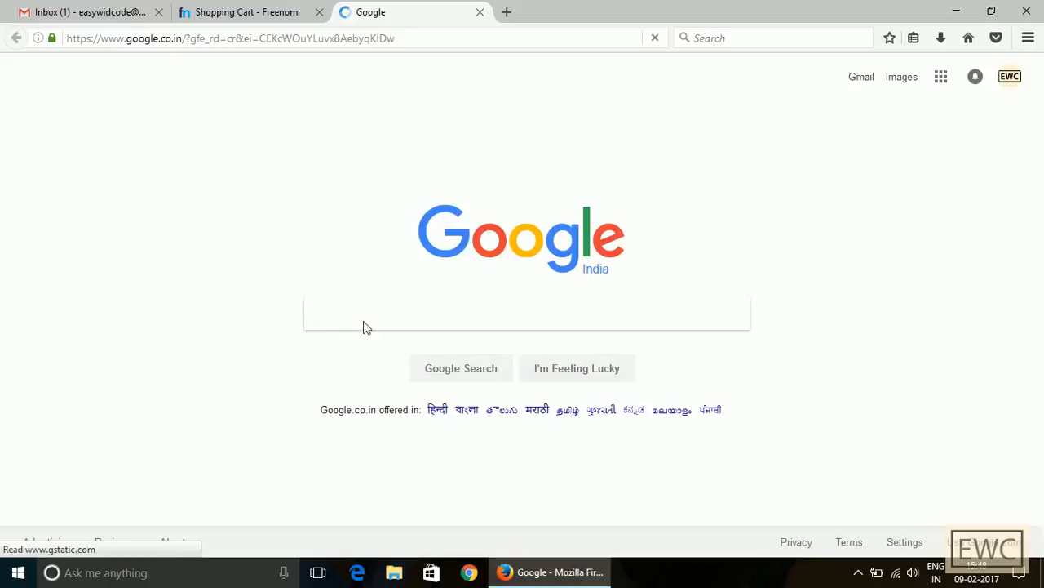
click(364, 320)
text(hostinger)
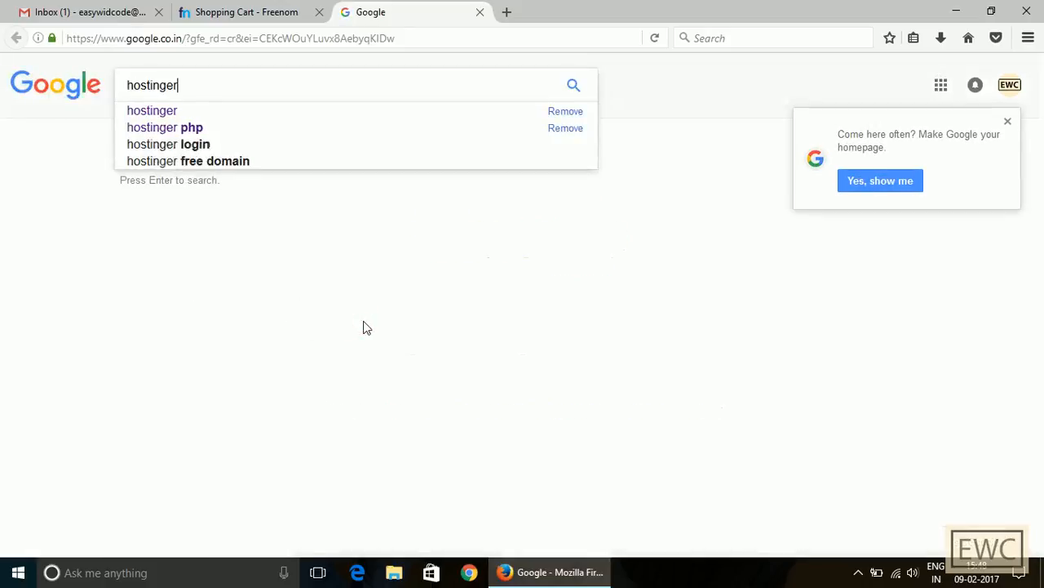
key(Return)
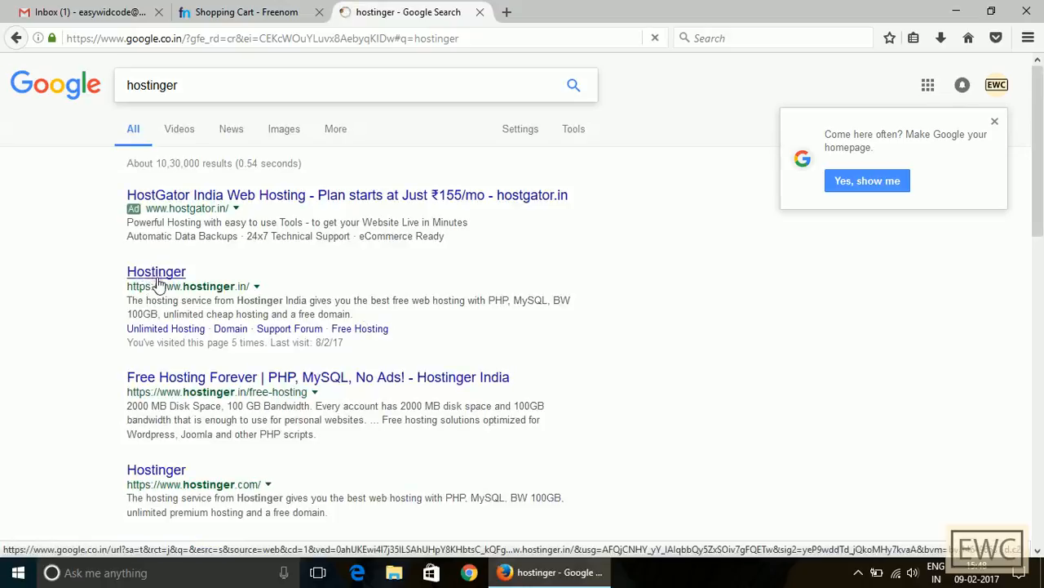
click(159, 275)
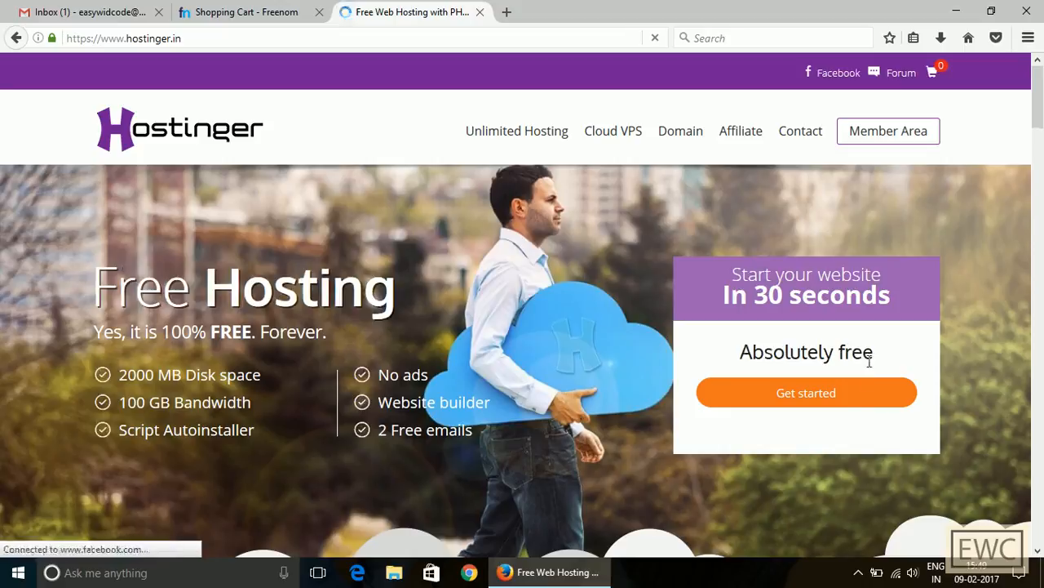
Order the Free hosting plan from the Hostinger pricing table and proceed to checkout
click(841, 397)
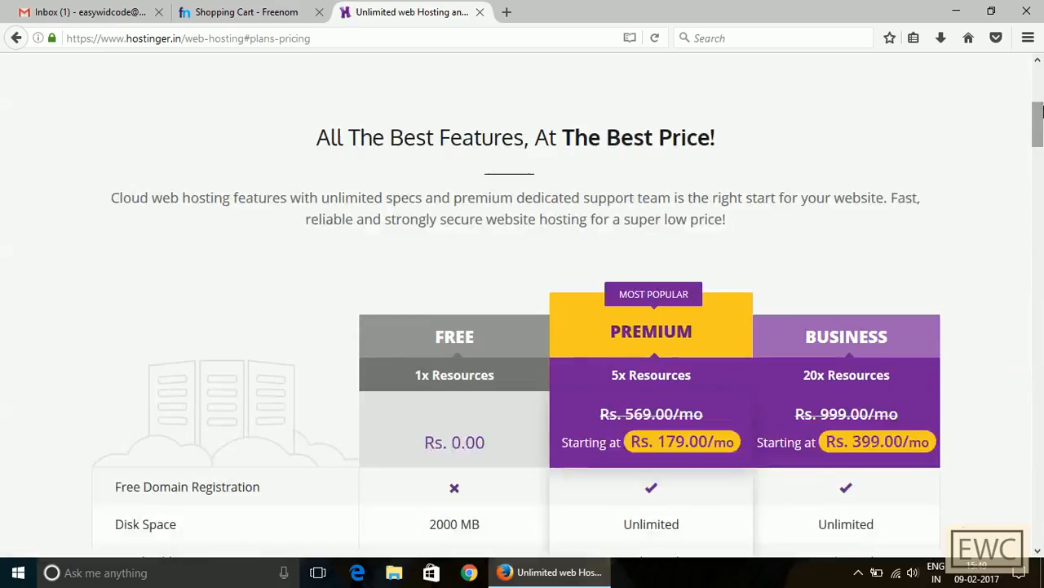
scroll(545, 314, down, 10)
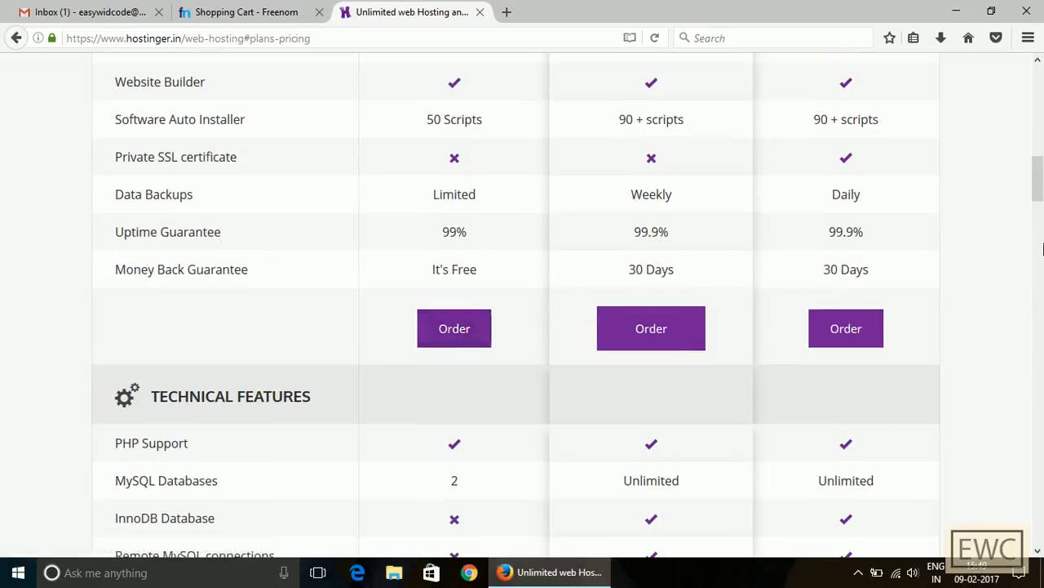
click(473, 338)
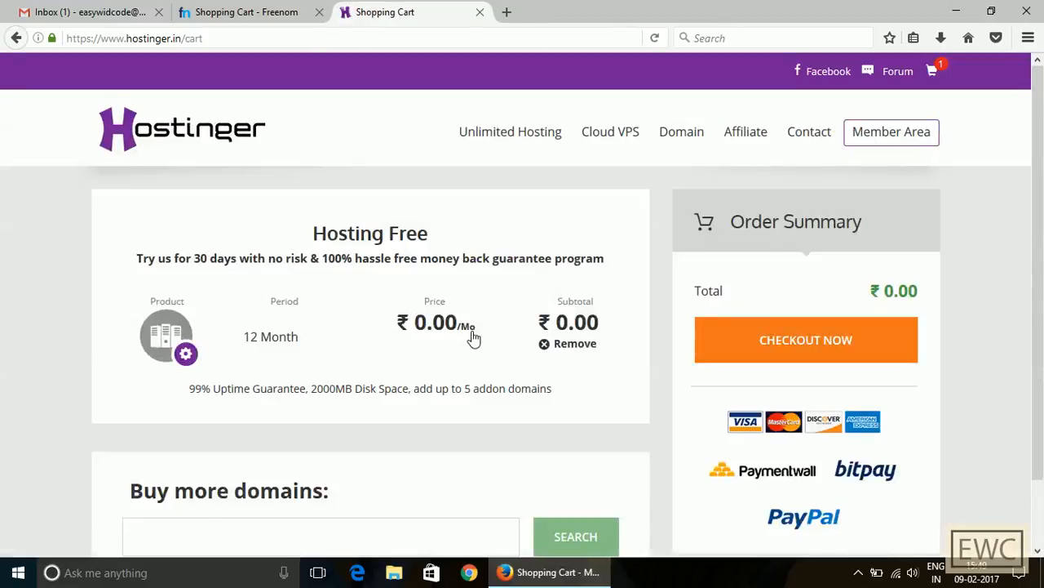
click(846, 339)
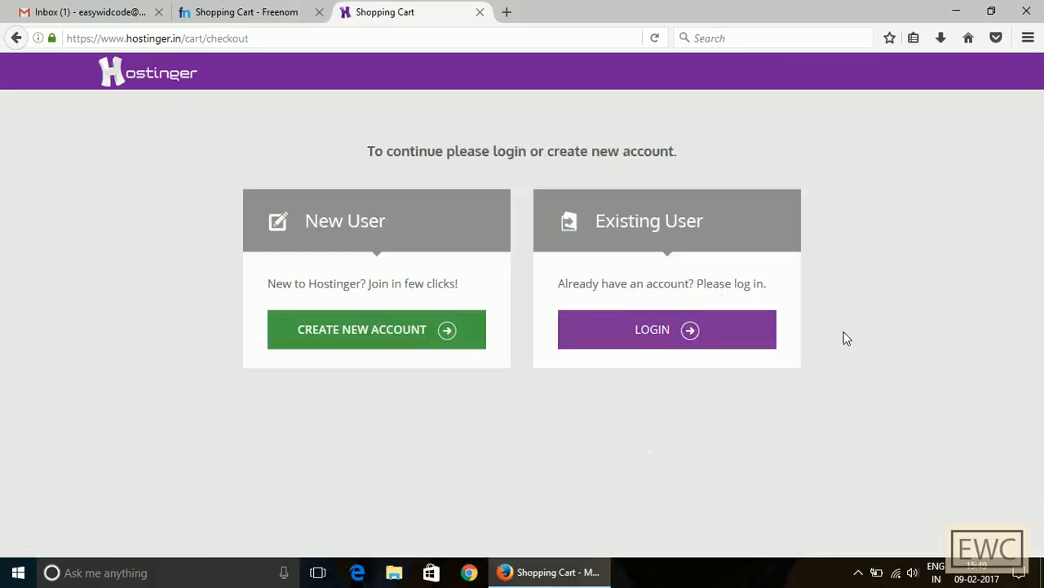
Create a new Hostinger account by signing up with Google and allow the requested account access
click(394, 336)
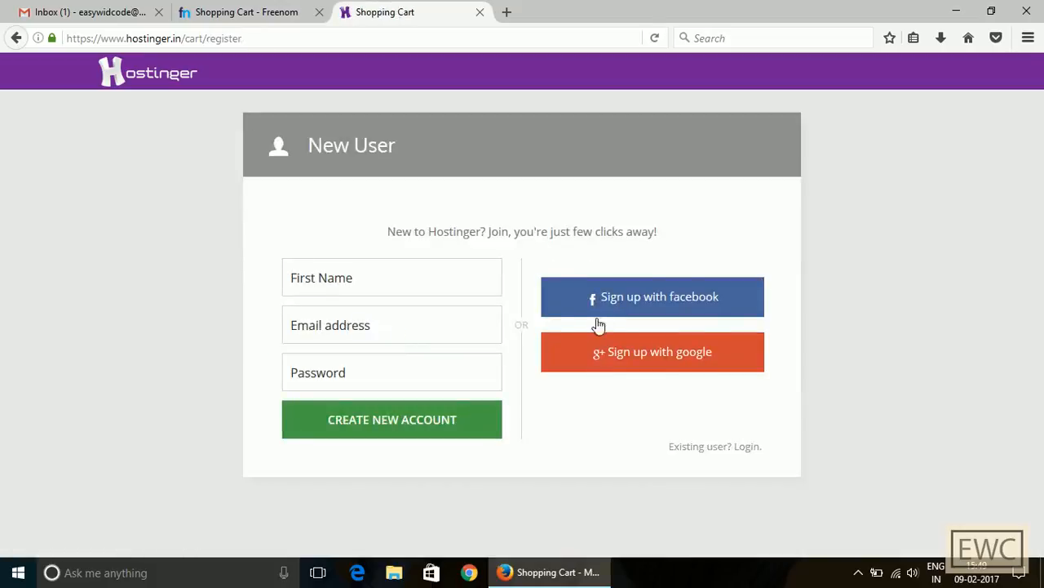
click(706, 368)
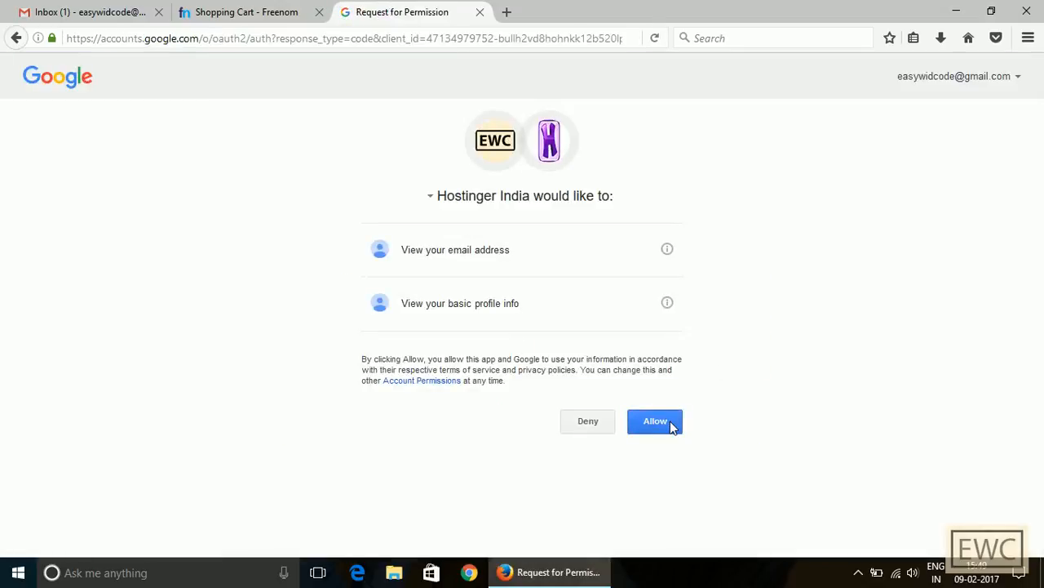
click(671, 424)
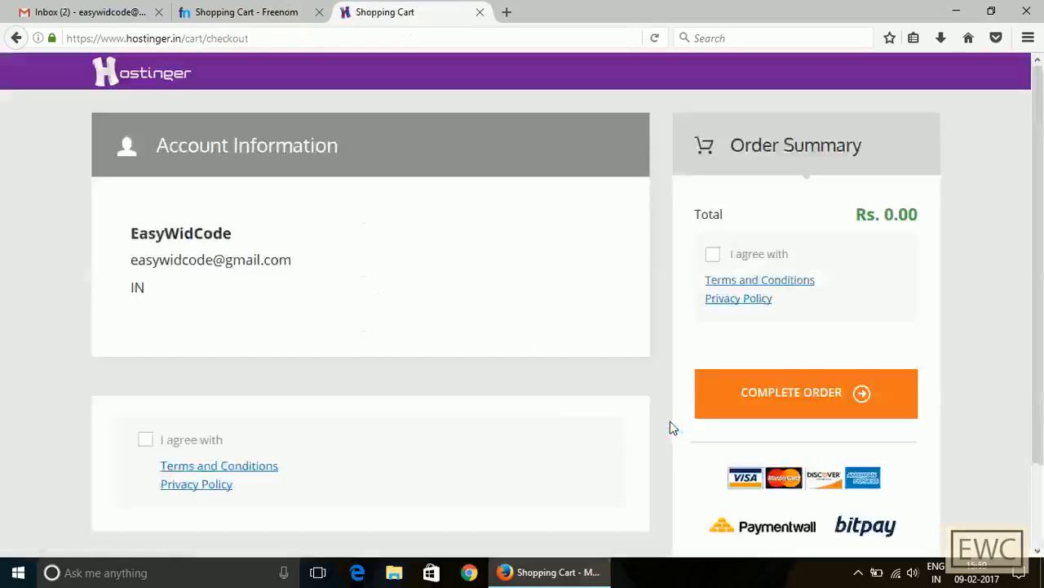
Agree to the hosting terms, complete the free order and open the Hosting Free order setup
click(713, 256)
click(811, 397)
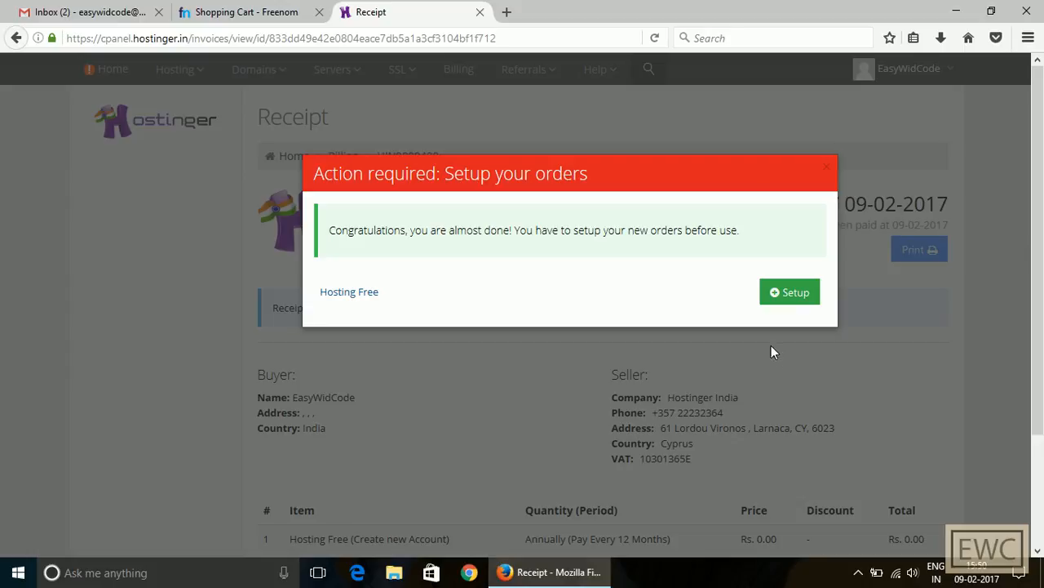
click(786, 298)
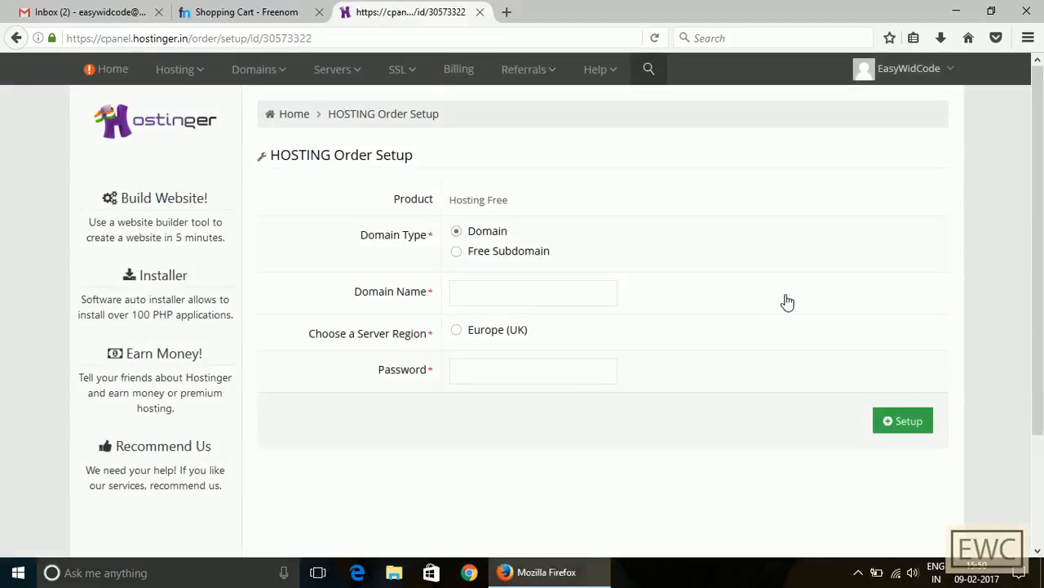
Return to the Freenom order confirmation and sign in to the client area with the social Google login
click(569, 294)
click(235, 11)
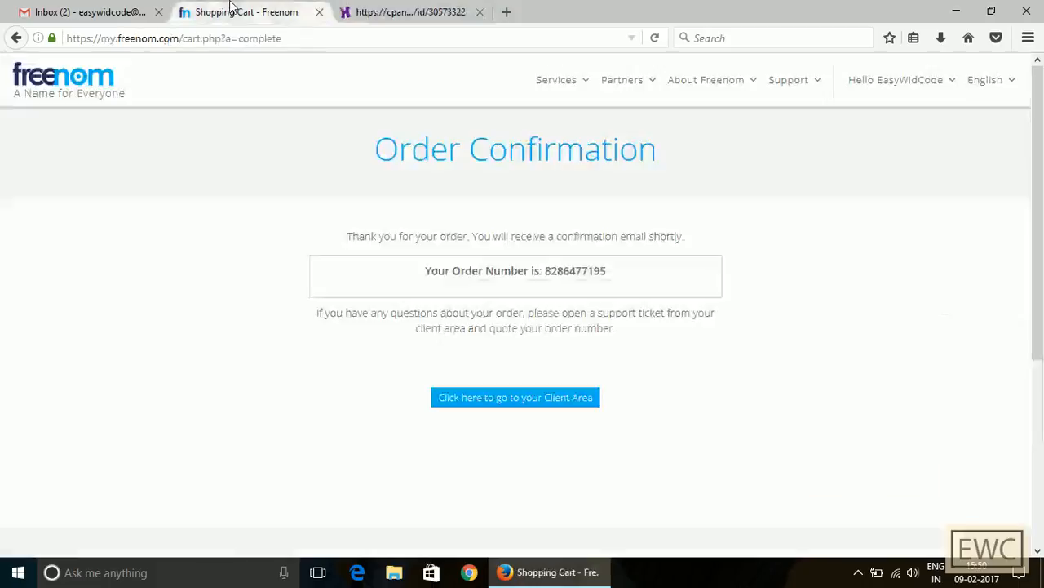
click(526, 407)
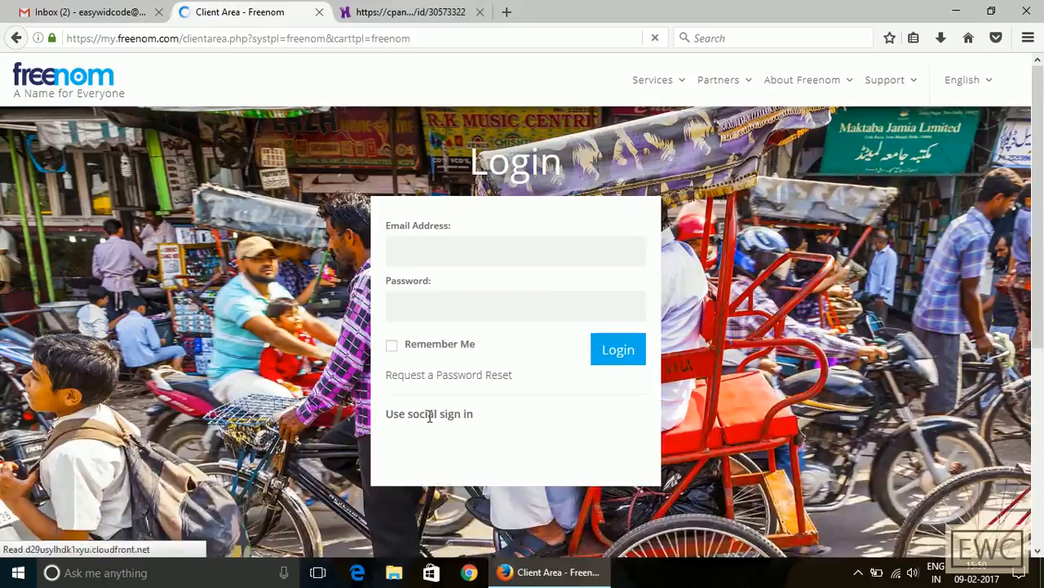
click(520, 442)
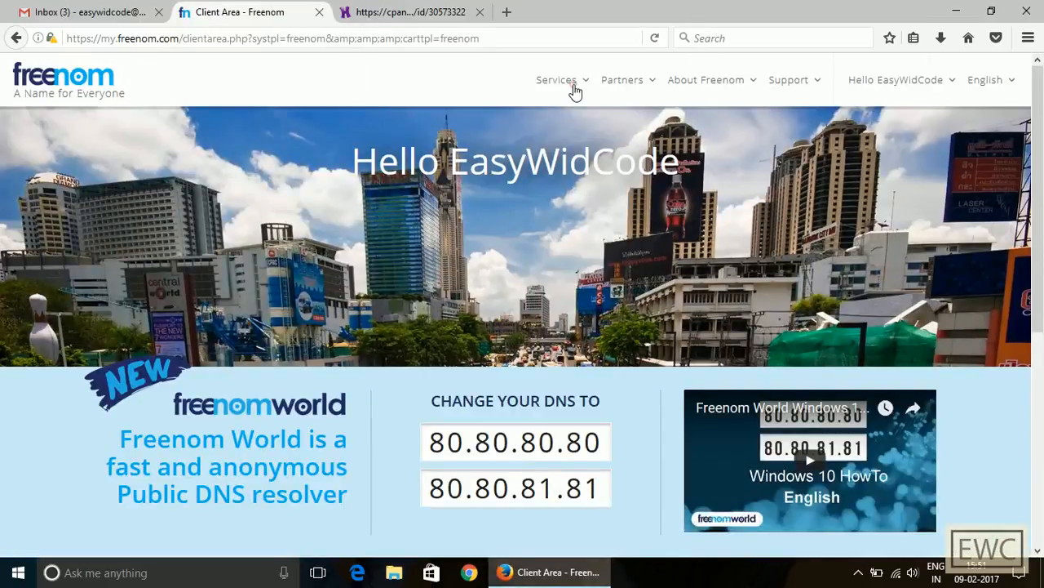
Open the management page of sumitblog.tk from My Domains and copy its domain name
mouse_move(575, 92)
click(594, 163)
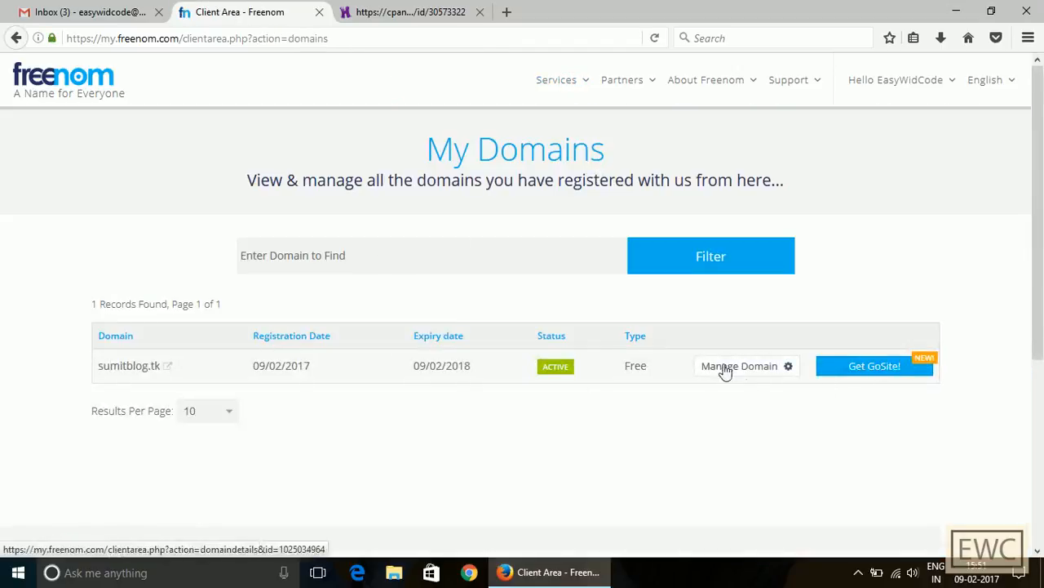
click(726, 372)
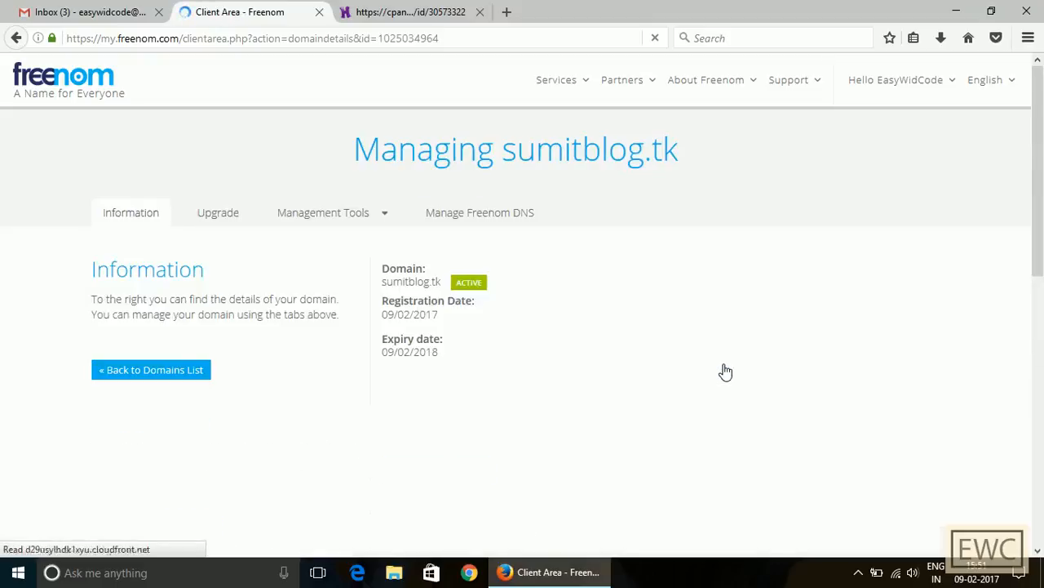
drag(381, 281, 442, 283)
key(ctrl+c)
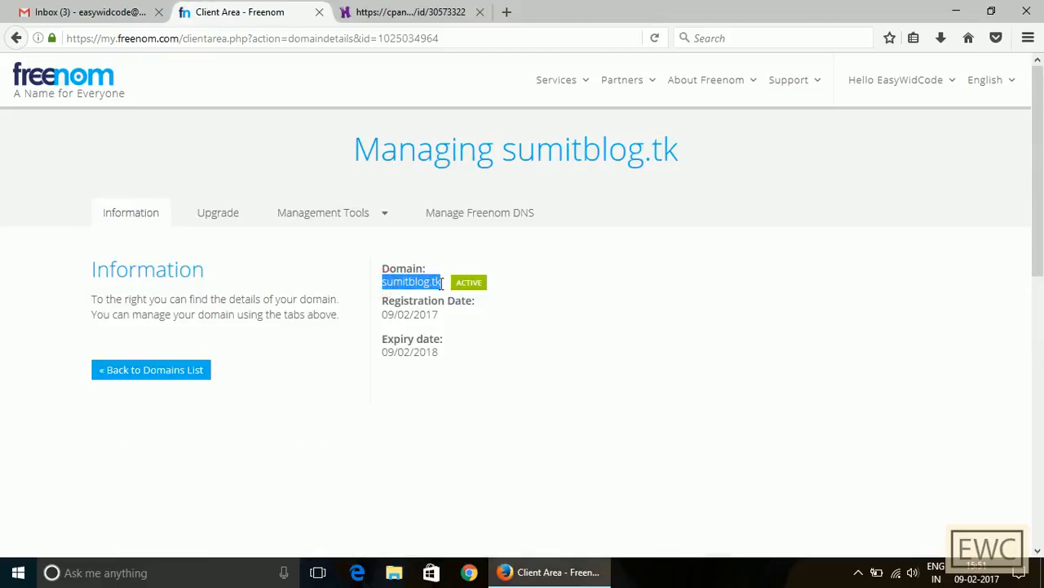
In the Hostinger order setup, enter sumitblog.tk as the domain name, choose Europe (UK), fill in the hosting password and submit the setup
click(412, 11)
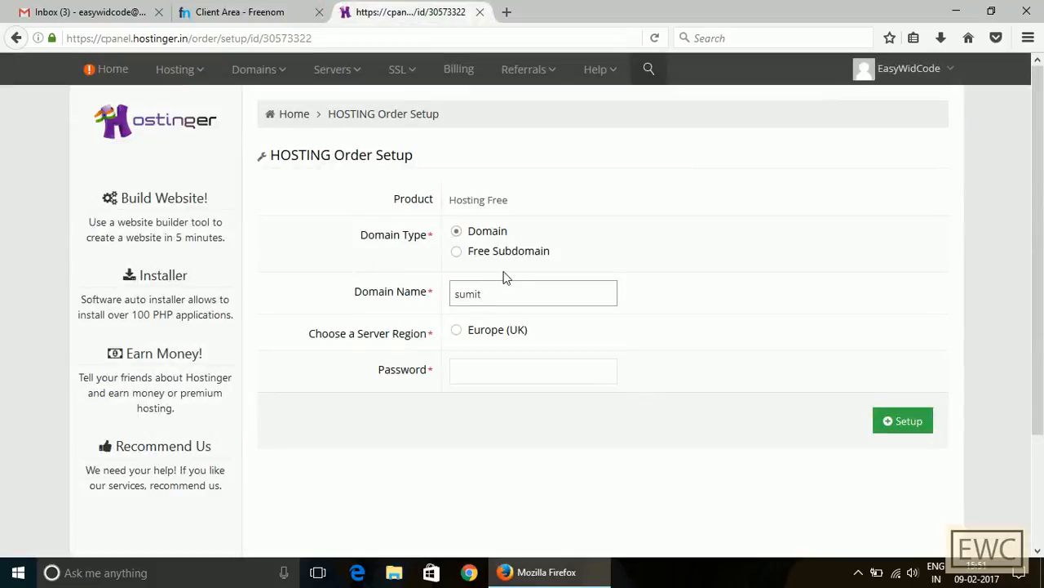
key(ctrl+a)
key(ctrl+v)
click(456, 330)
click(523, 376)
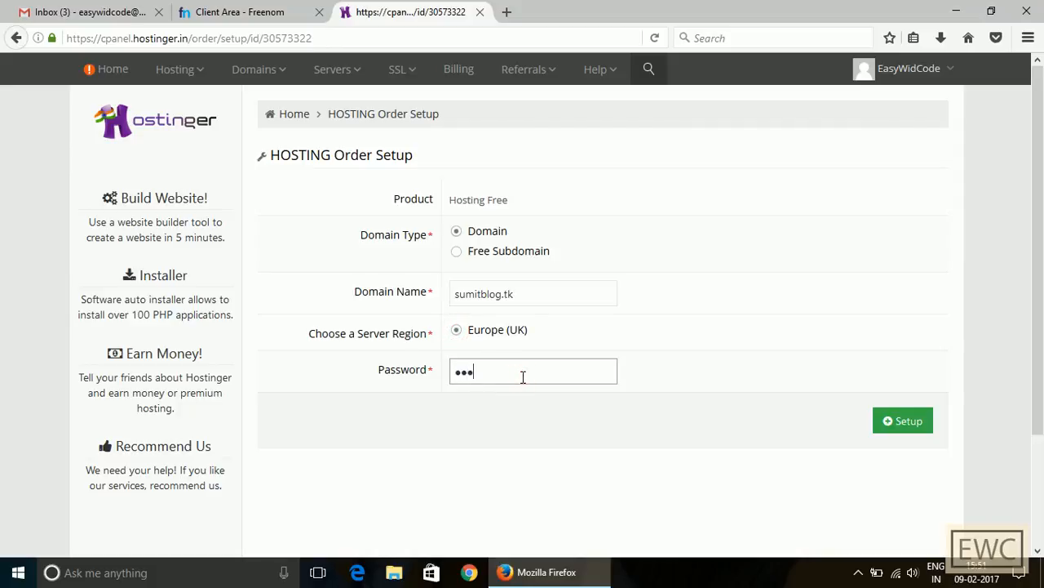
click(905, 422)
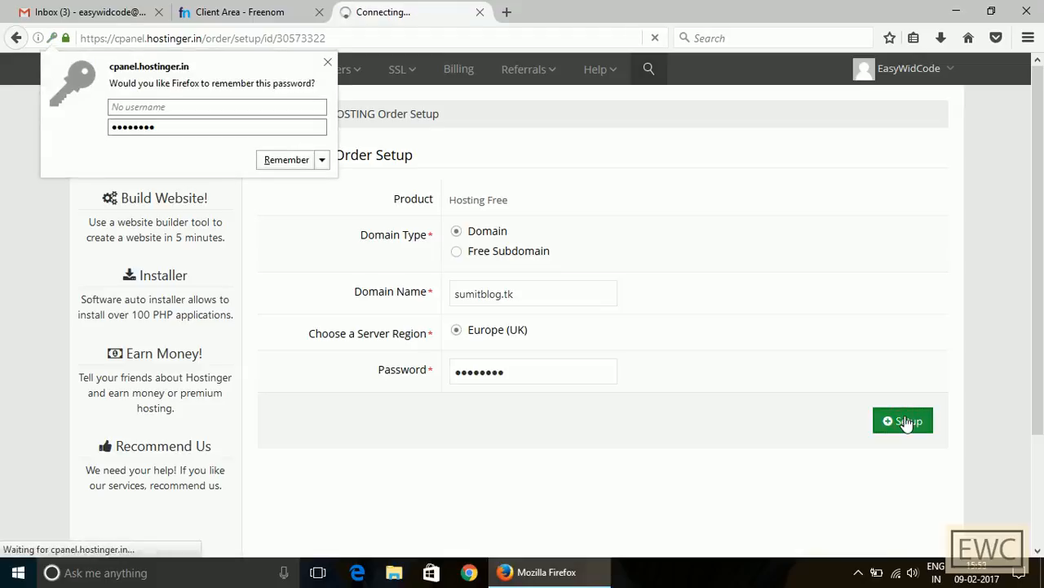
click(362, 191)
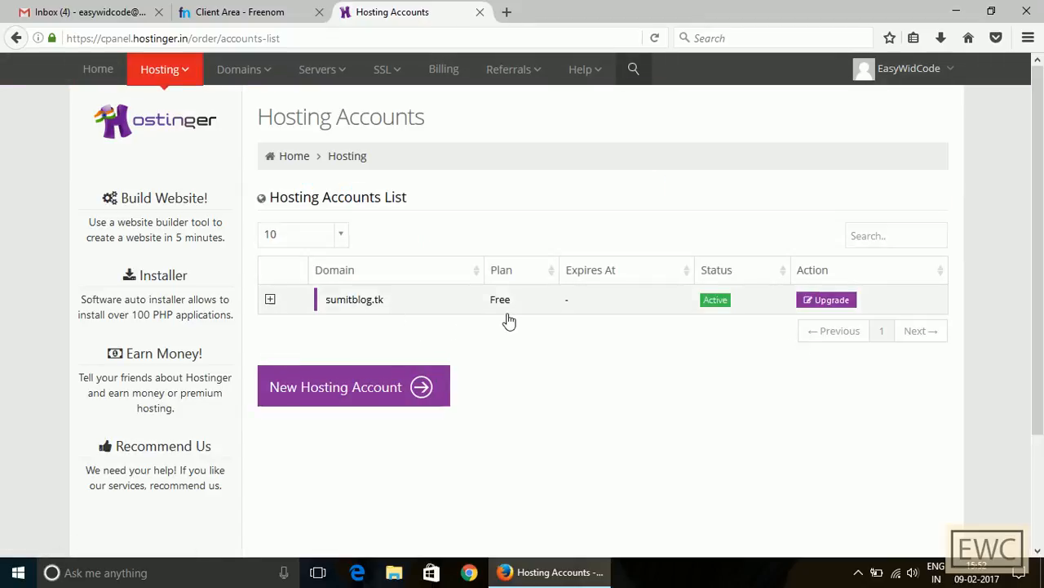
Expand sumitblog.tk in the hosting accounts list, open its management dashboard and read the notice about nameservers
click(270, 303)
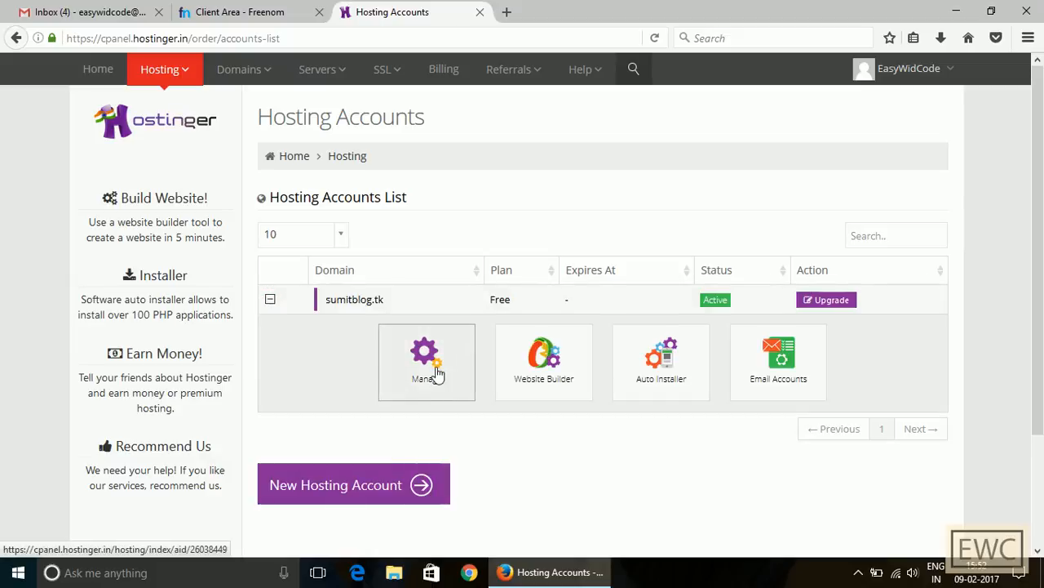
click(438, 373)
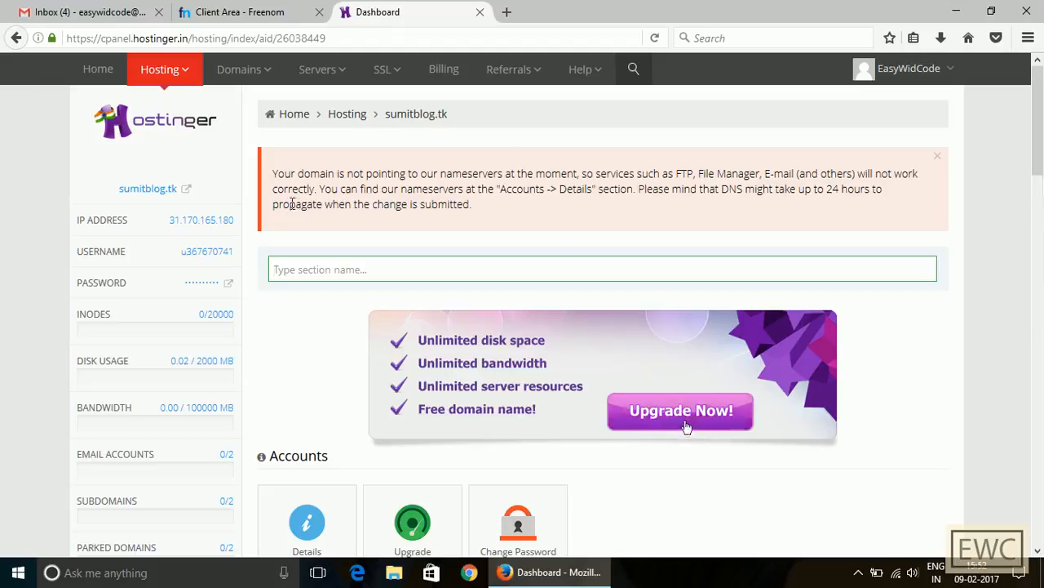
drag(274, 172, 544, 210)
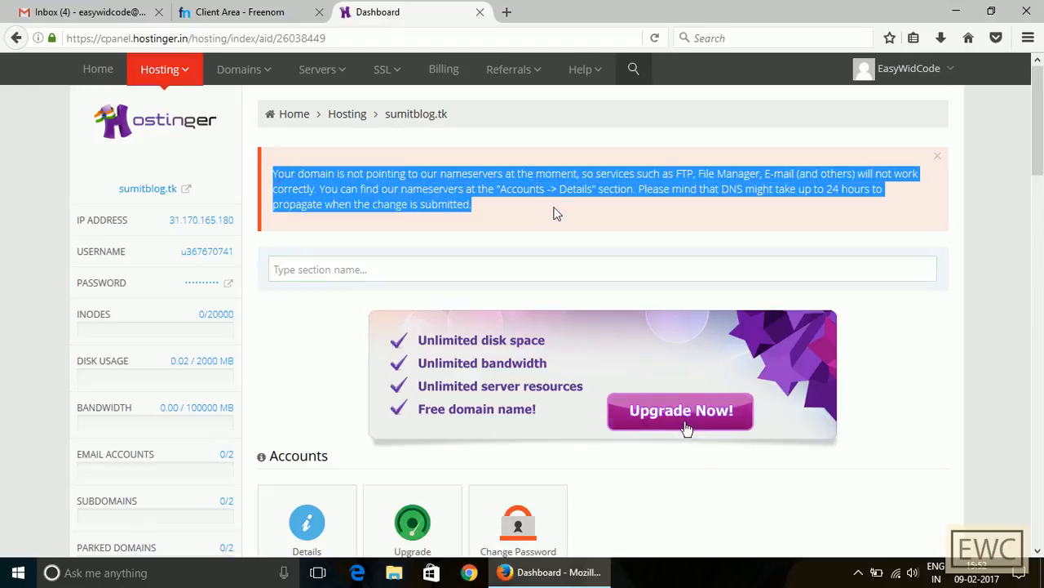
click(555, 210)
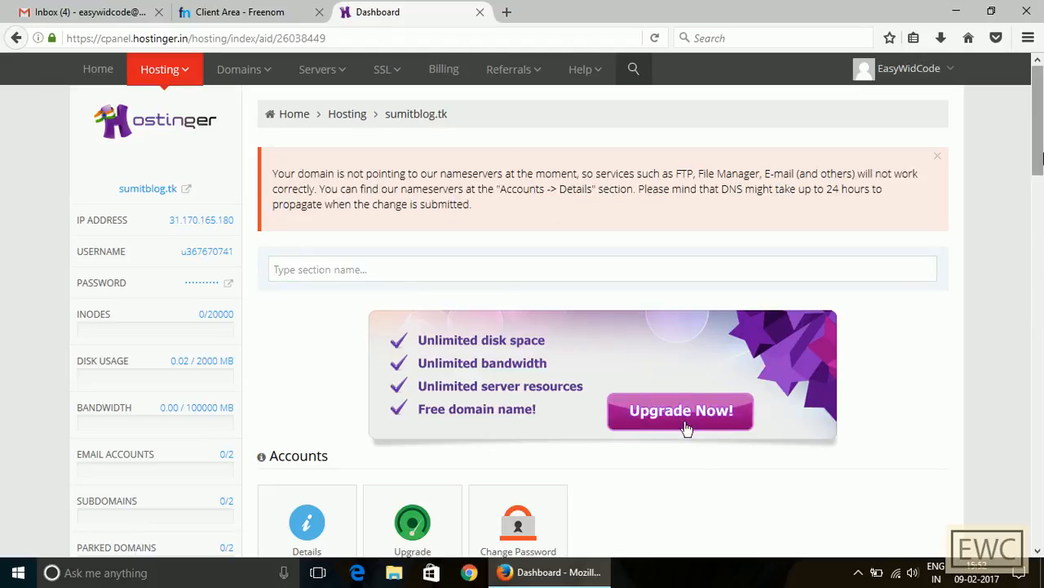
Open the hosting account's Details page and copy the first nameserver, ns1.hostinger.in
scroll(687, 430, down, 5)
scroll(687, 222, down, 2)
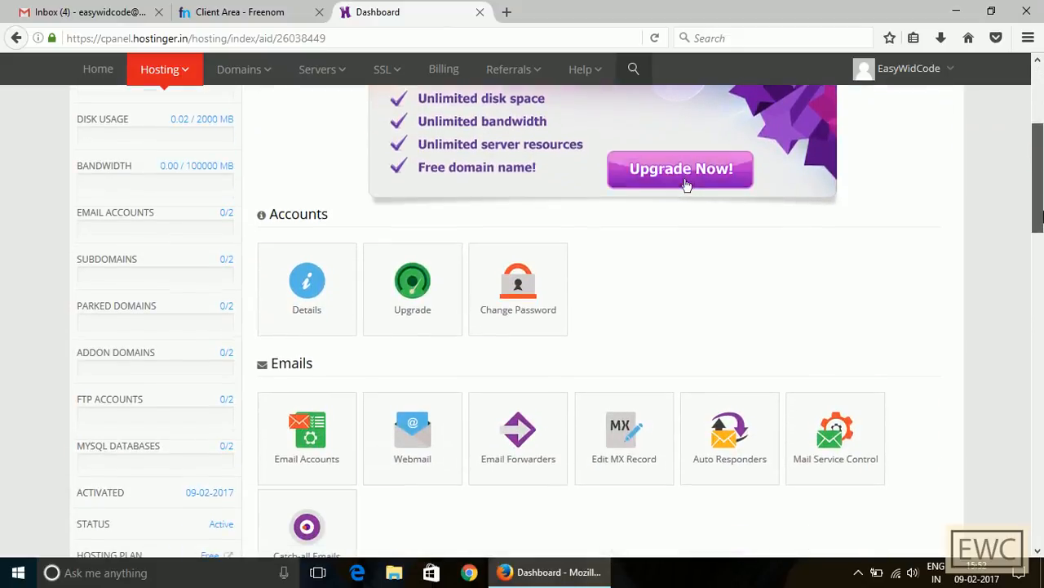
scroll(687, 155, down, 2)
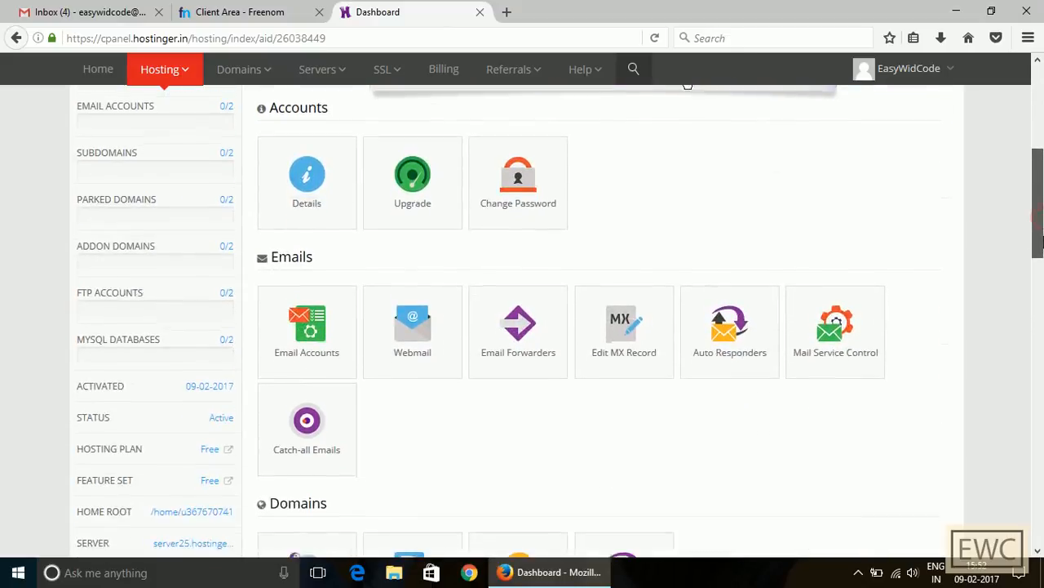
scroll(687, 155, up, 4)
click(303, 342)
drag(354, 295, 274, 291)
key(ctrl+c)
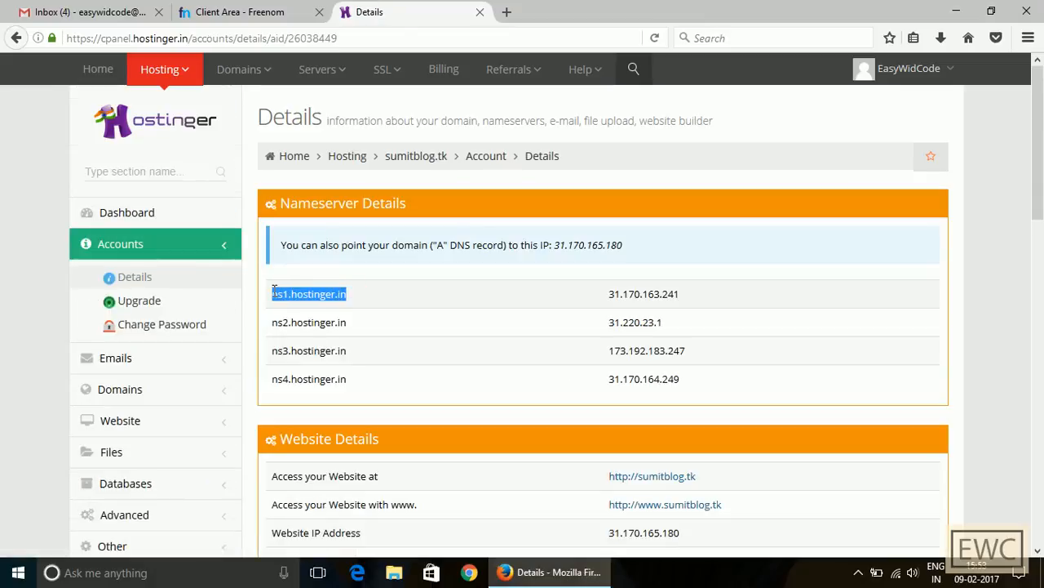
In Freenom, open the nameserver settings of sumitblog.tk, choose custom nameservers and set Nameserver 1 to ns1.hostinger.in
click(270, 10)
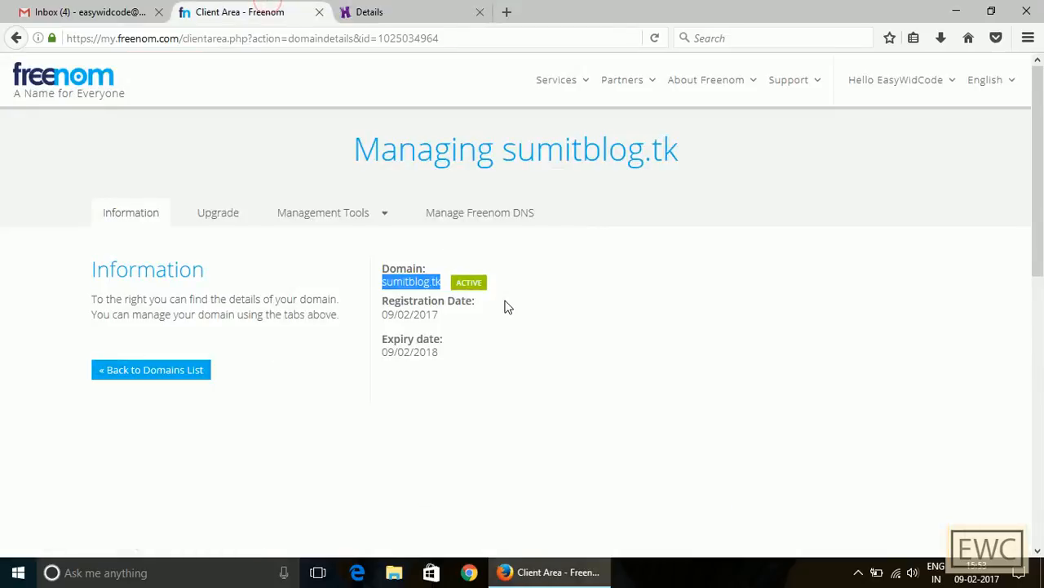
click(291, 408)
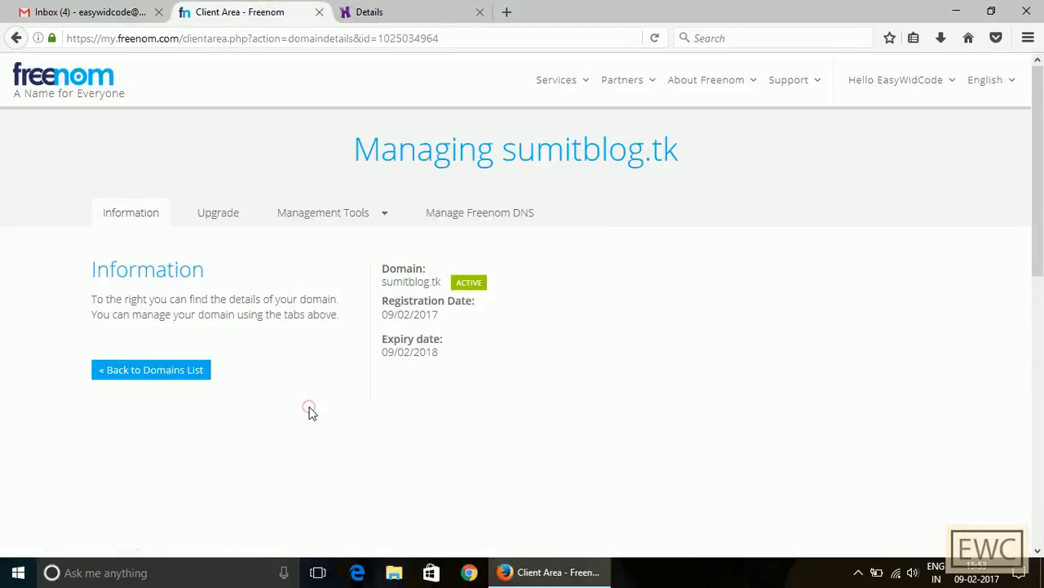
click(360, 222)
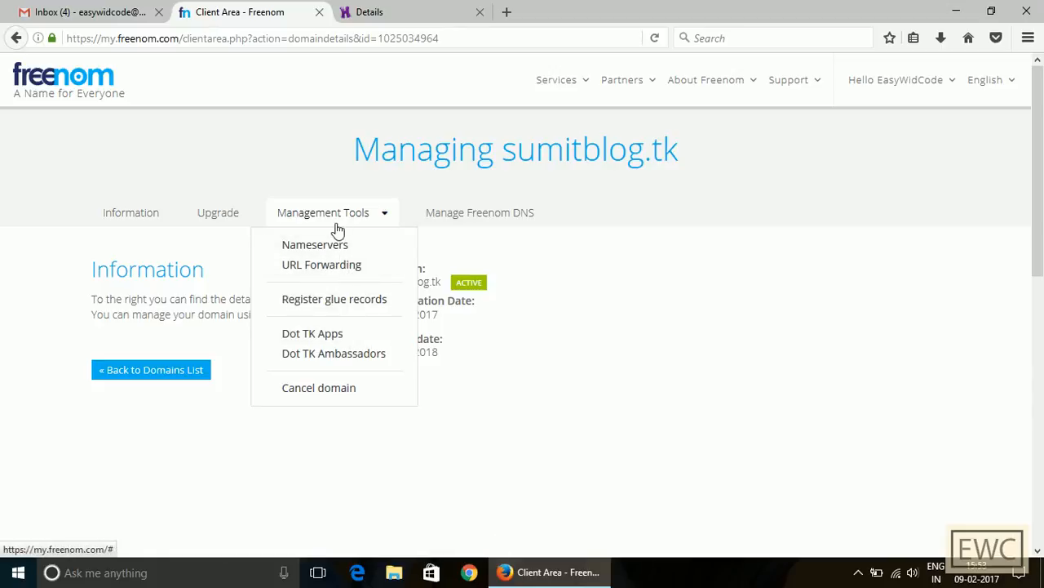
click(333, 249)
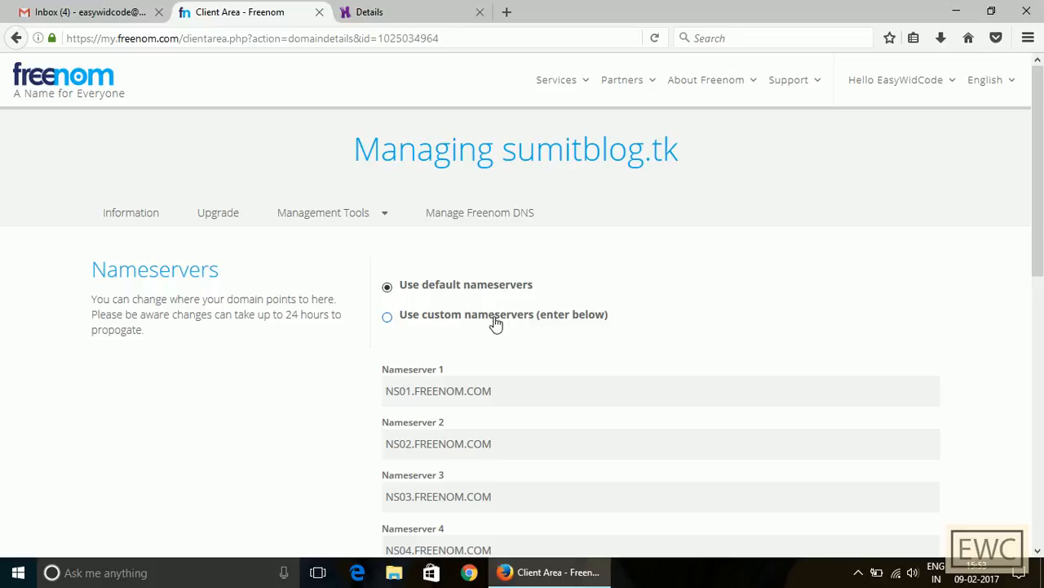
drag(1038, 219, 1043, 327)
click(521, 150)
key(ctrl+a)
key(ctrl+v)
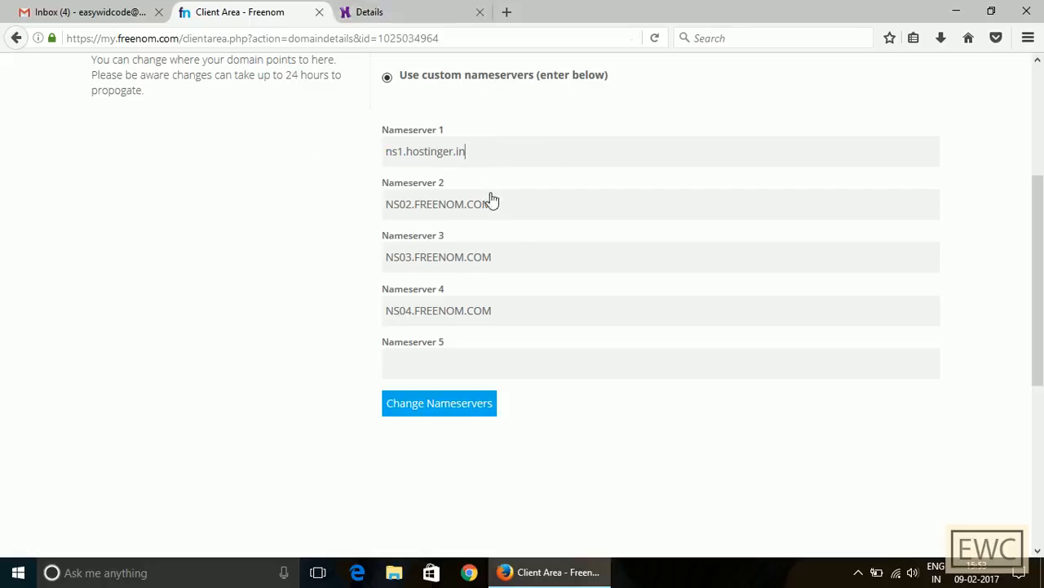
Copy ns2.hostinger.in from the Hostinger details and set it as Nameserver 2 in Freenom
click(415, 8)
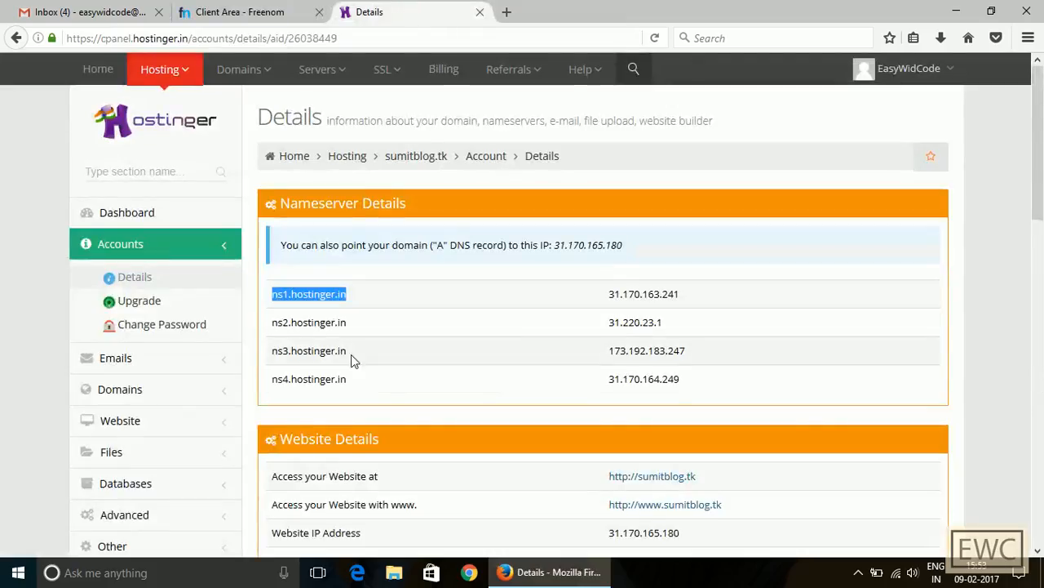
drag(361, 324, 273, 324)
key(ctrl+c)
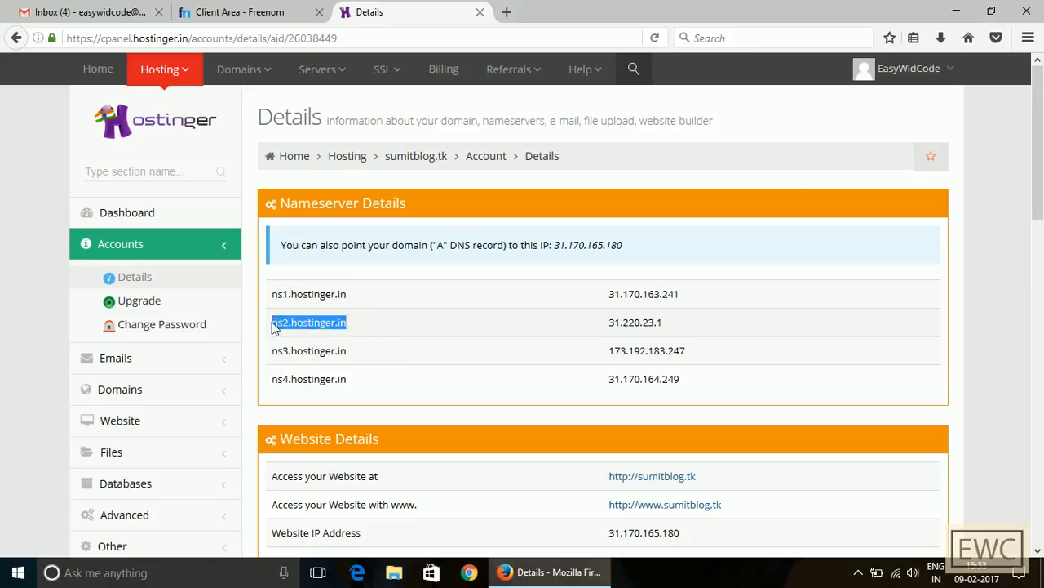
click(237, 11)
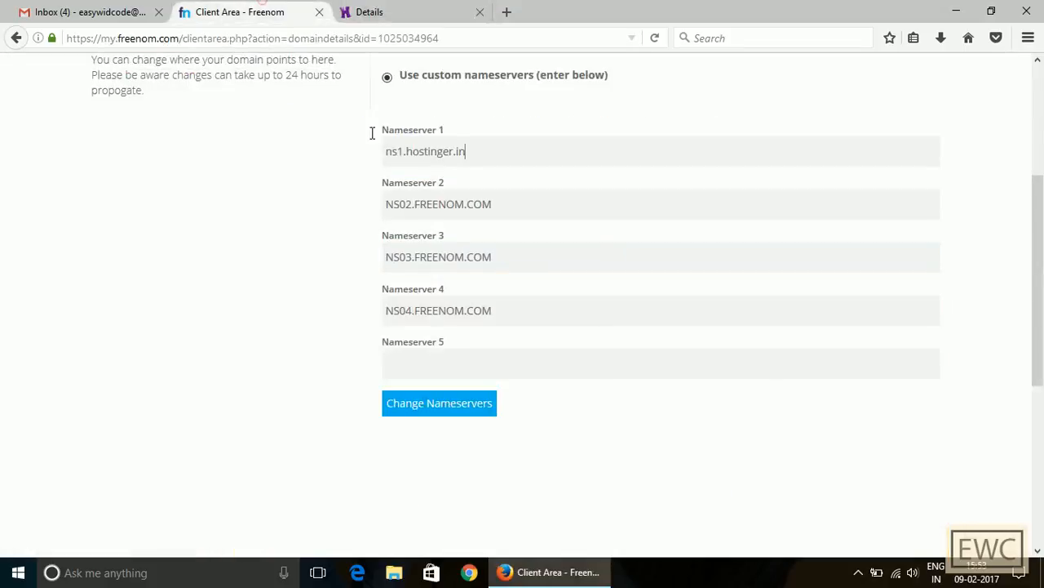
triple_click(526, 207)
key(ctrl+v)
Copy ns3.hostinger.in from the Hostinger details and set it as Nameserver 3 in Freenom
click(369, 12)
drag(347, 351, 275, 352)
click(236, 12)
triple_click(517, 257)
text(ns3.hostinger.in)
Copy ns4.hostinger.in from the Hostinger details, set it as Nameserver 4 in Freenom and save the nameserver changes
click(369, 11)
drag(347, 379, 275, 379)
key(ctrl+c)
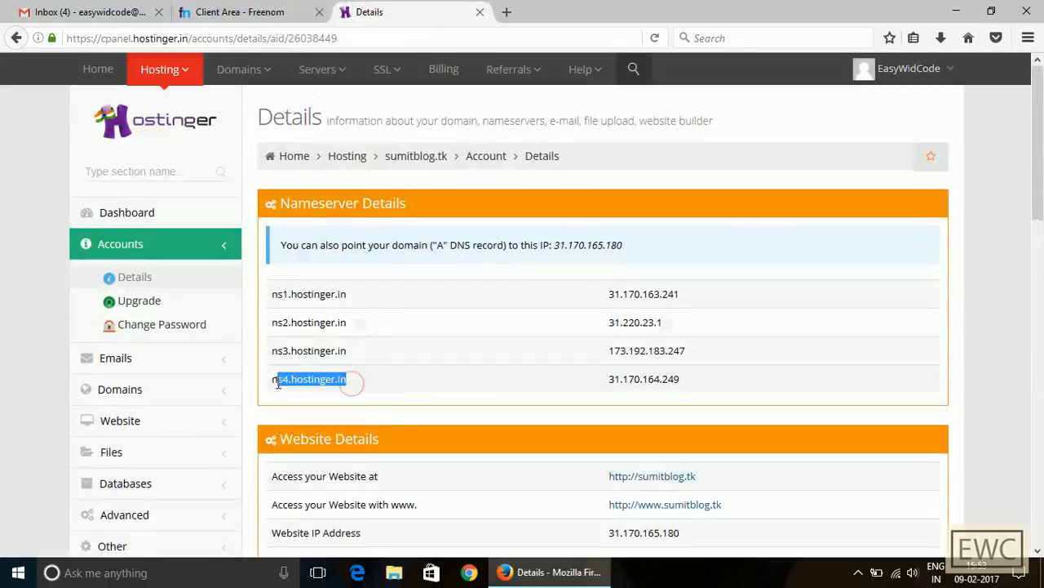
click(245, 11)
triple_click(516, 311)
key(ctrl+v)
click(439, 403)
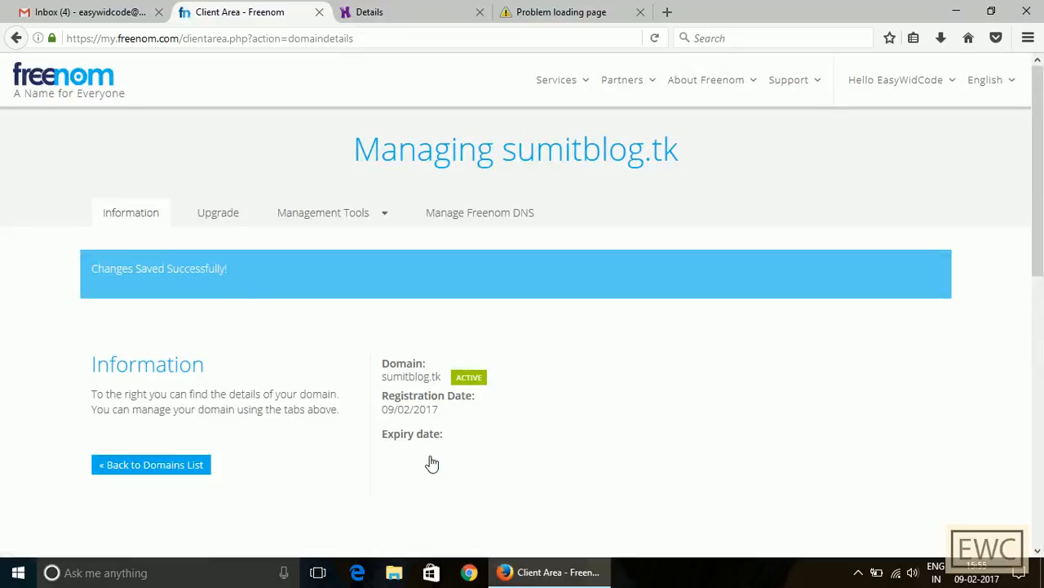
Reopen the nameserver settings of sumitblog.tk and review the saved custom nameservers
triple_click(242, 284)
click(242, 282)
click(347, 215)
click(340, 253)
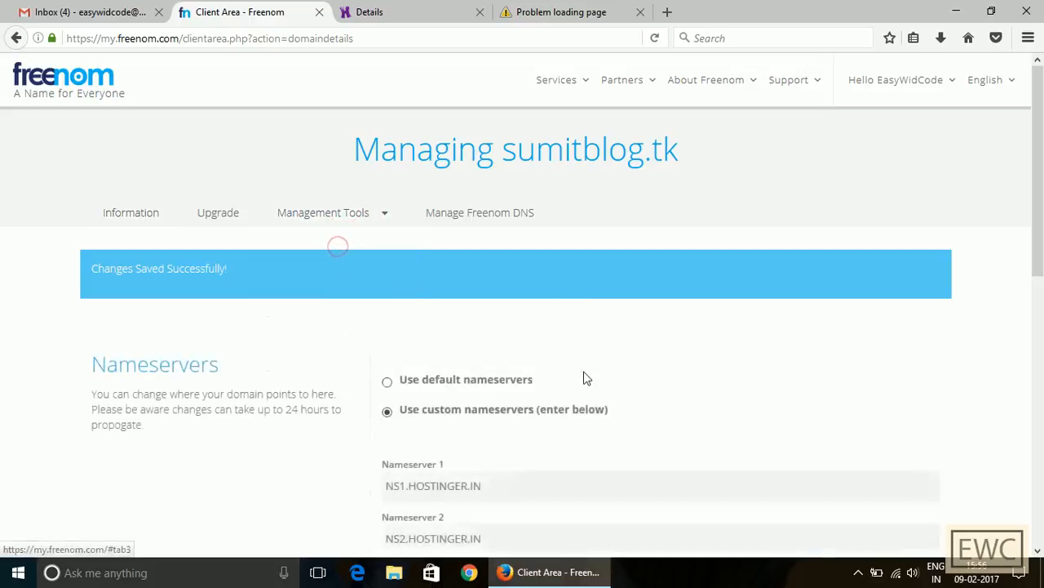
drag(1041, 215, 1041, 367)
click(420, 8)
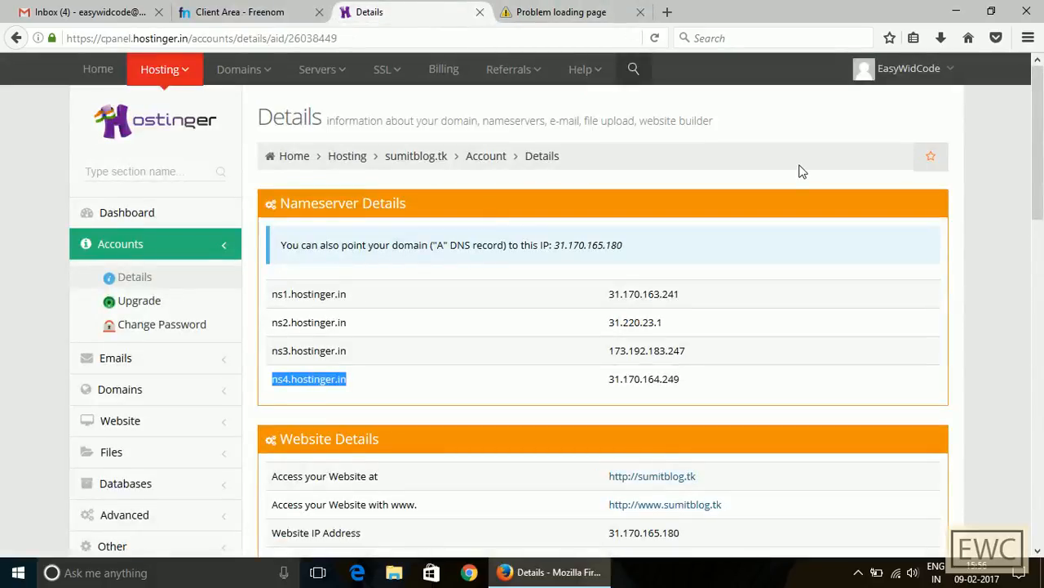
click(626, 9)
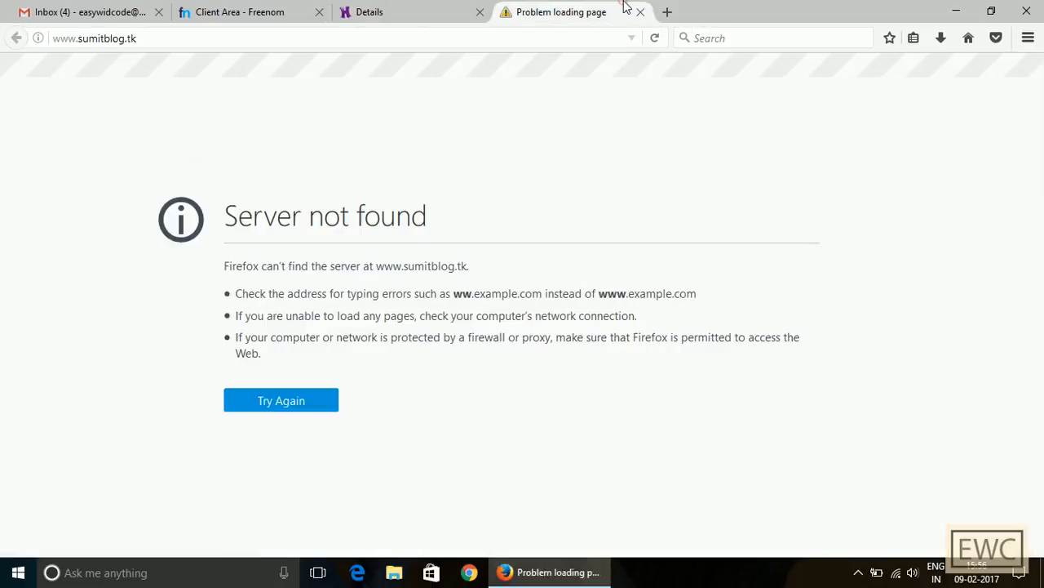
click(655, 38)
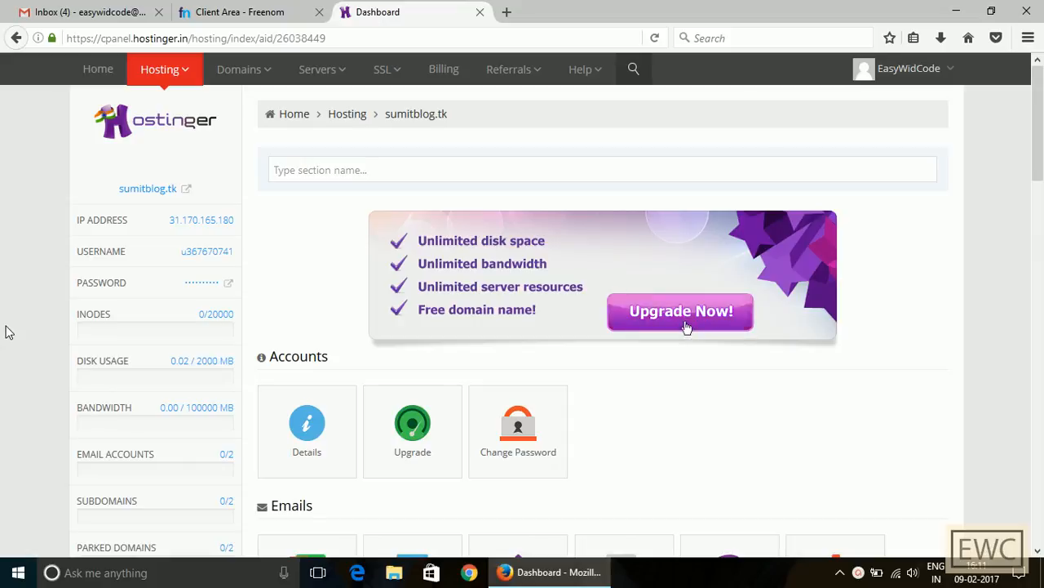
click(161, 194)
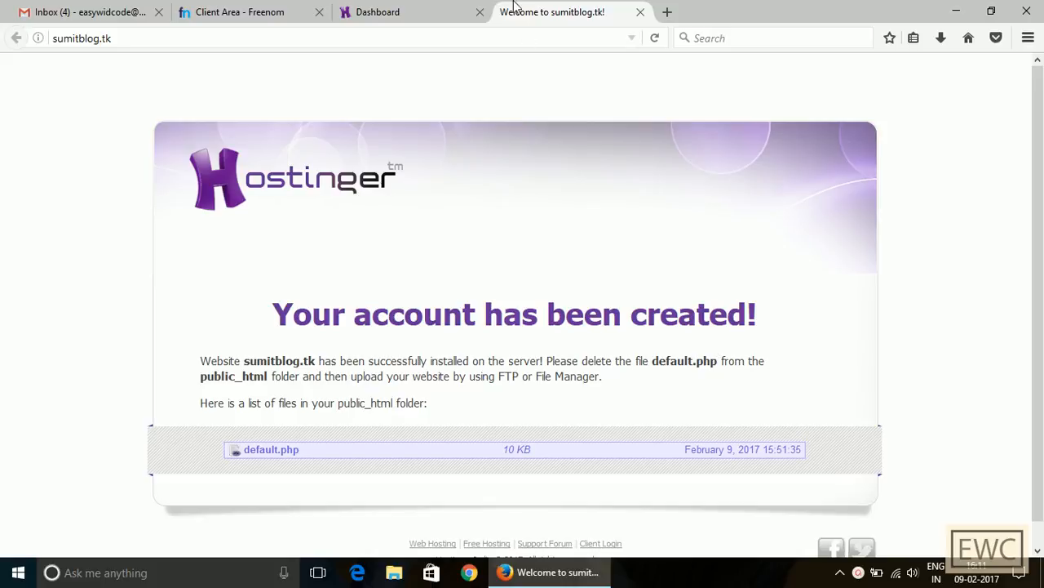
Return to the Hostinger dashboard, open the account details and review the website, e-mail and file upload information
click(424, 7)
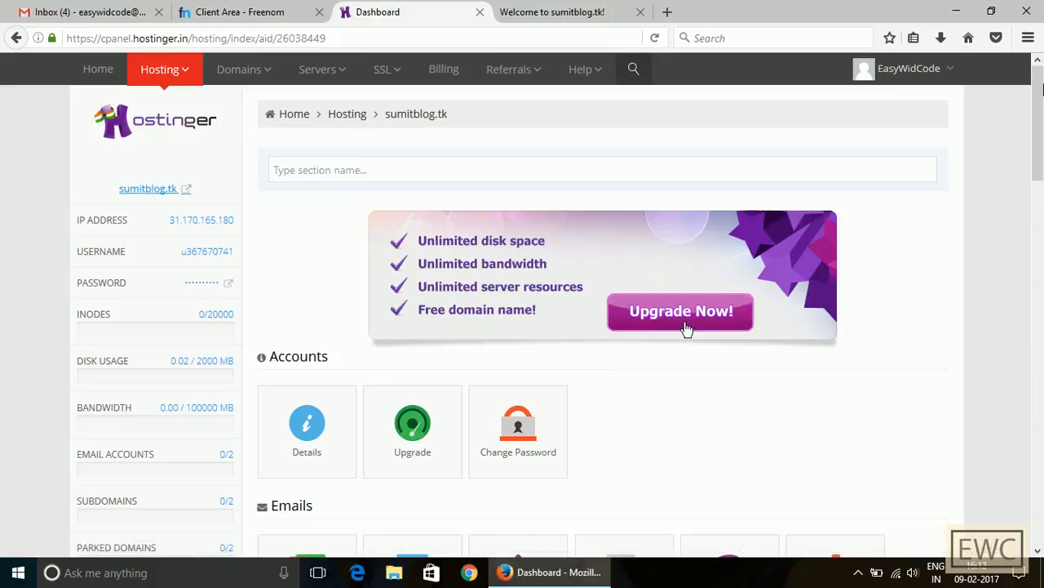
click(292, 467)
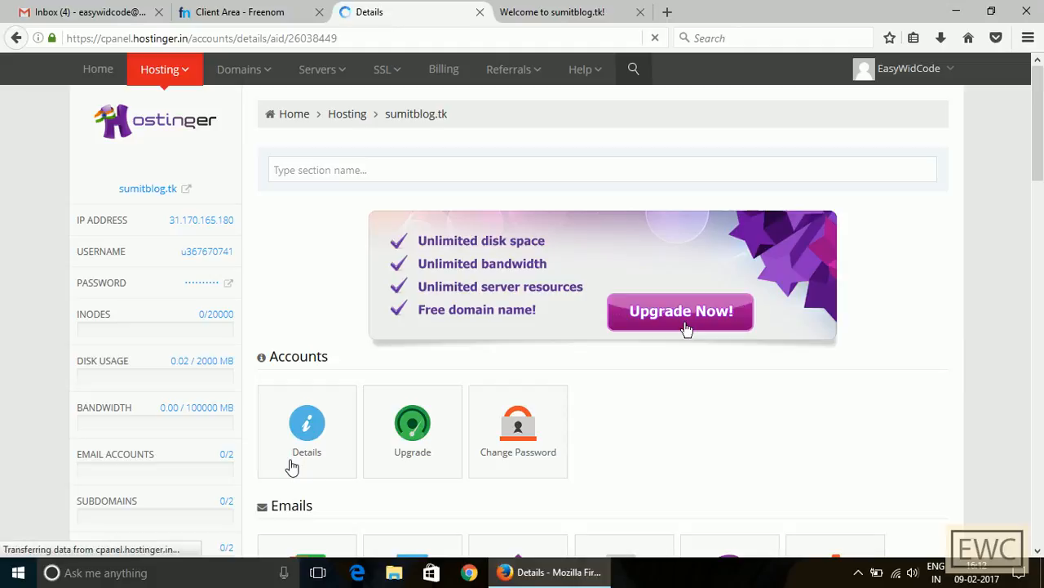
scroll(966, 200, down, 5)
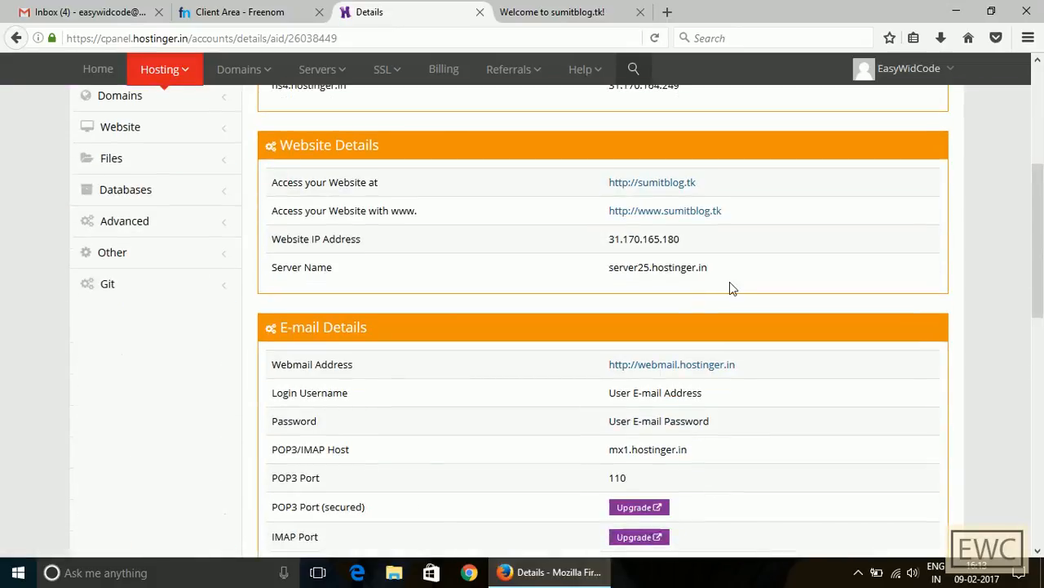
scroll(1043, 265, down, 1)
drag(1043, 265, 1043, 437)
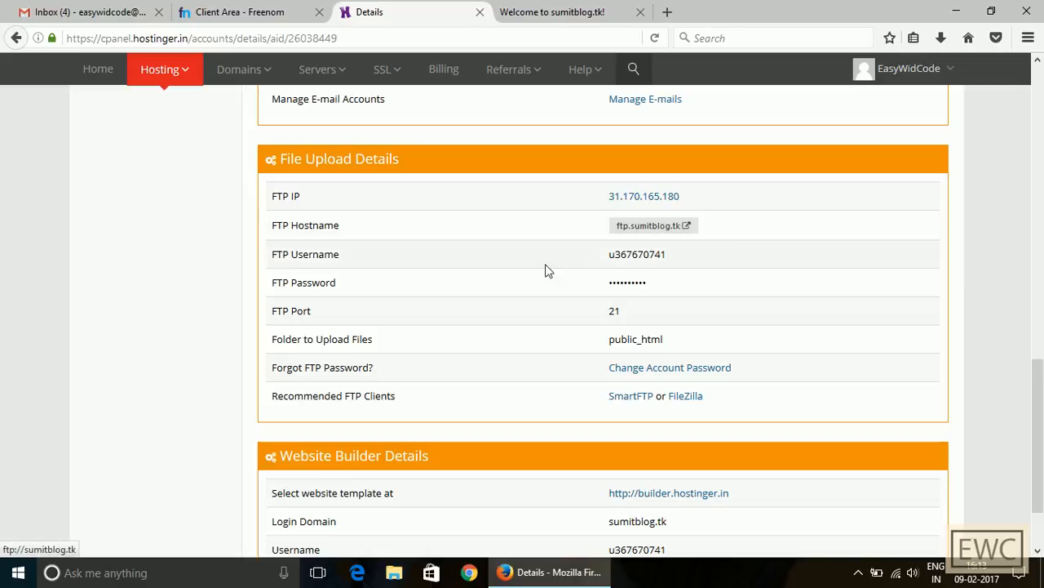
drag(1041, 373, 1040, 62)
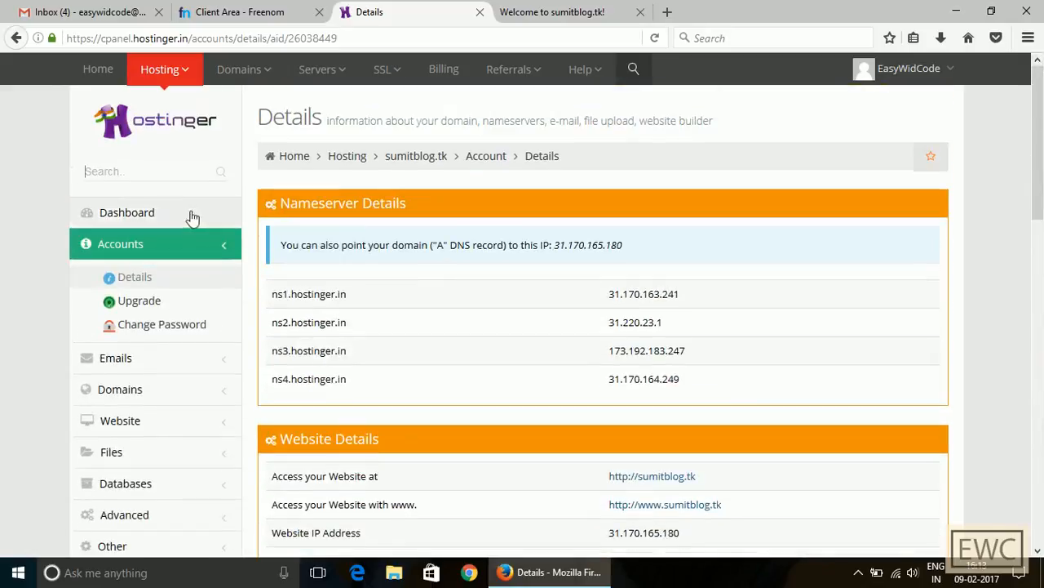
Open the Auto Installer from the sumitblog.tk hosting dashboard, search for "wordp" and select WordPress 4.7.2 for installation
click(416, 157)
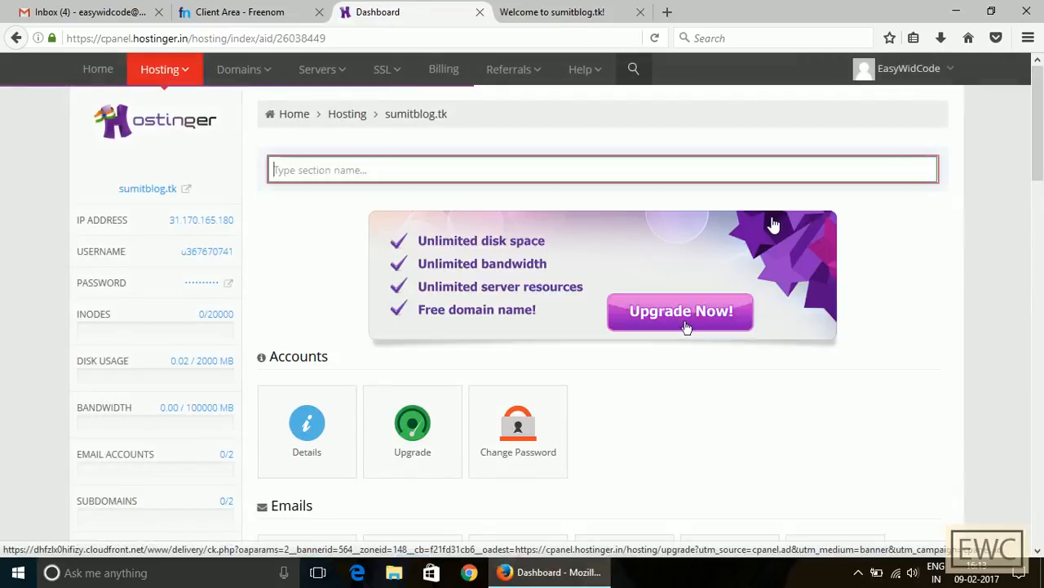
drag(1041, 148, 1040, 316)
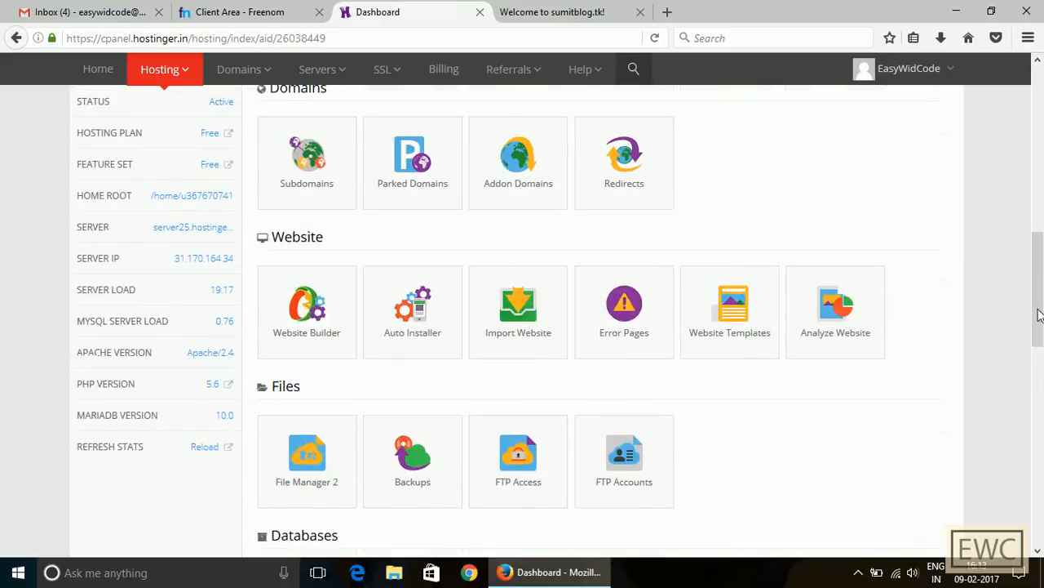
click(435, 243)
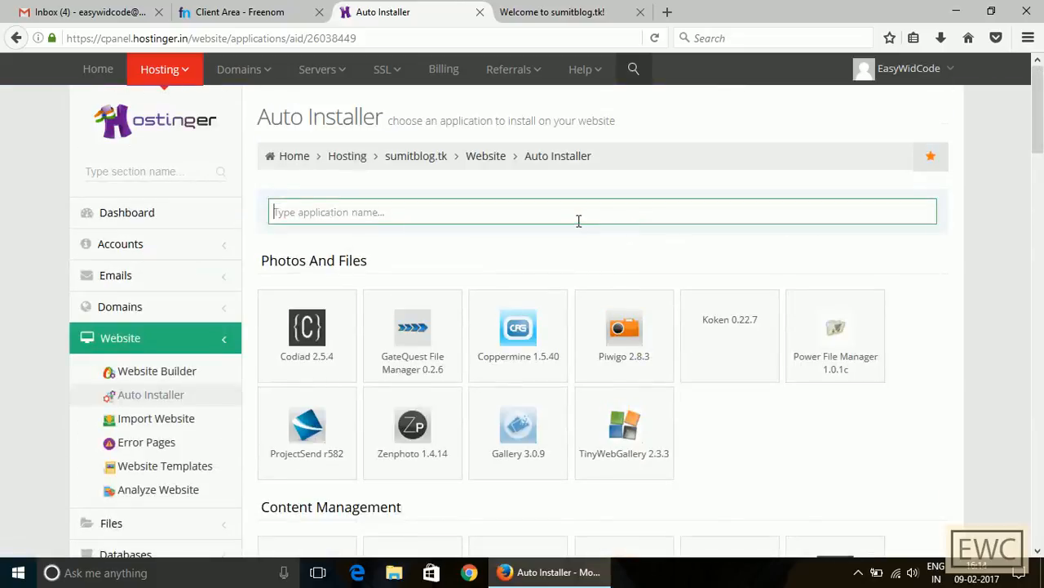
click(578, 220)
text(w)
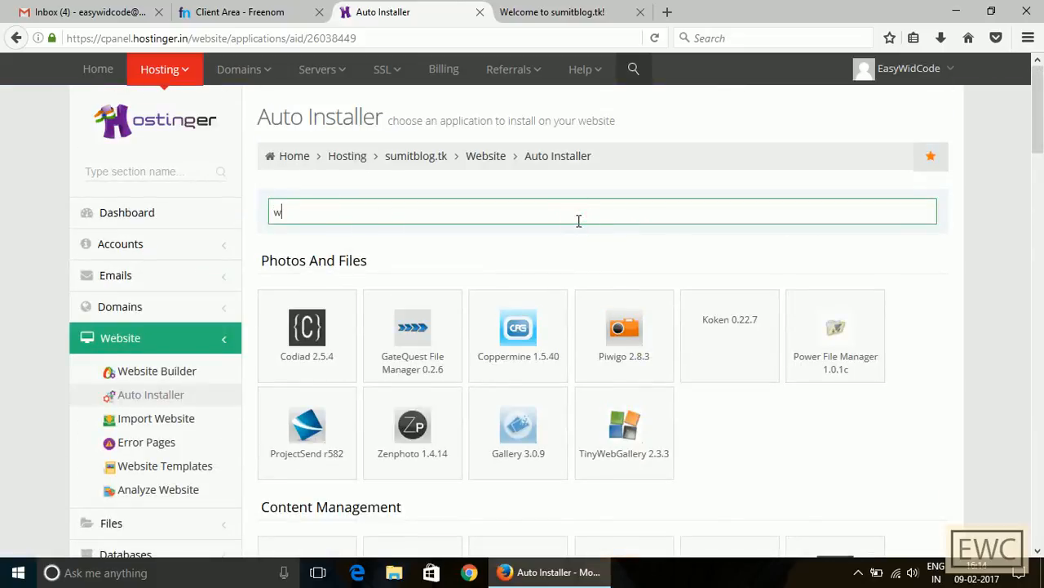
text(ordp)
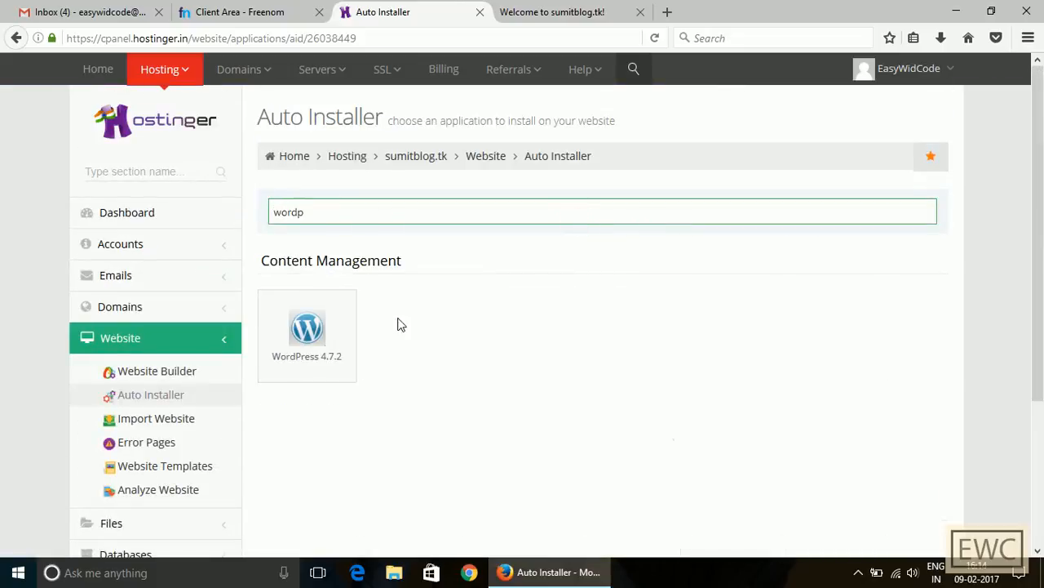
click(308, 346)
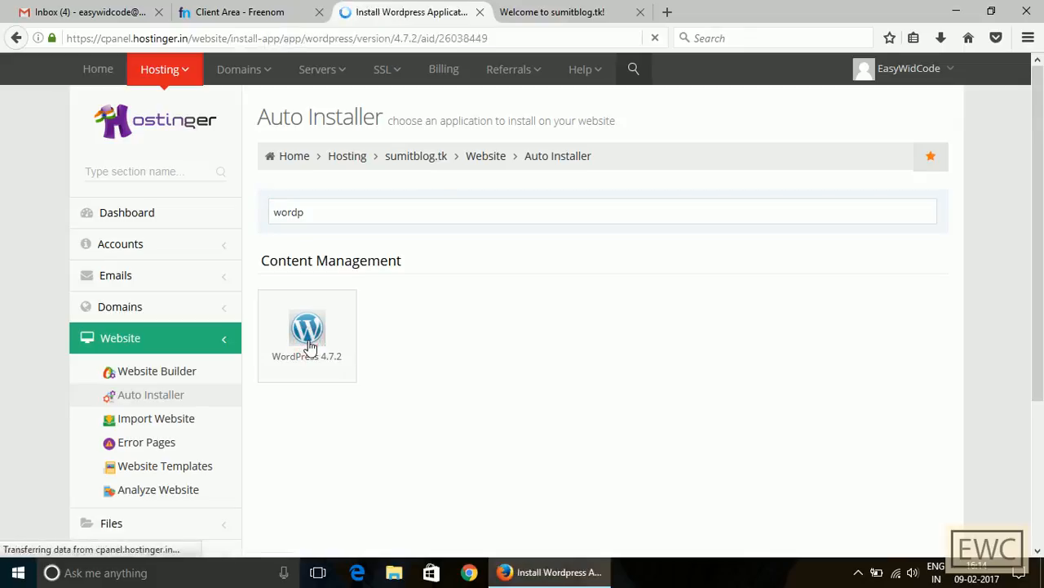
Enter the administrator password and the website title "Sumit's Blog", leave the tagline empty, and install WordPress without having the browser remember the login
drag(1039, 218, 1043, 288)
click(605, 289)
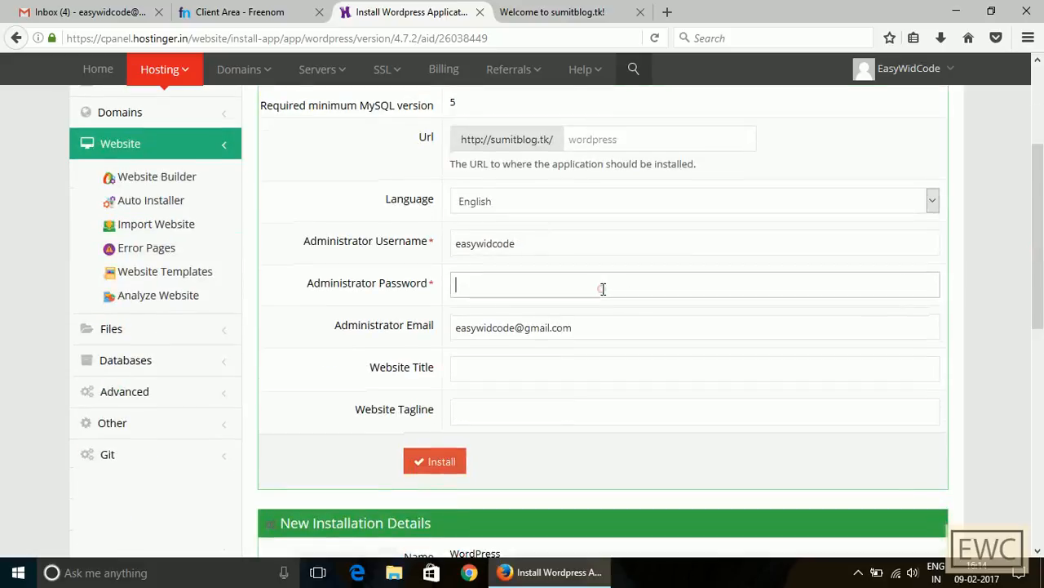
text(•••)
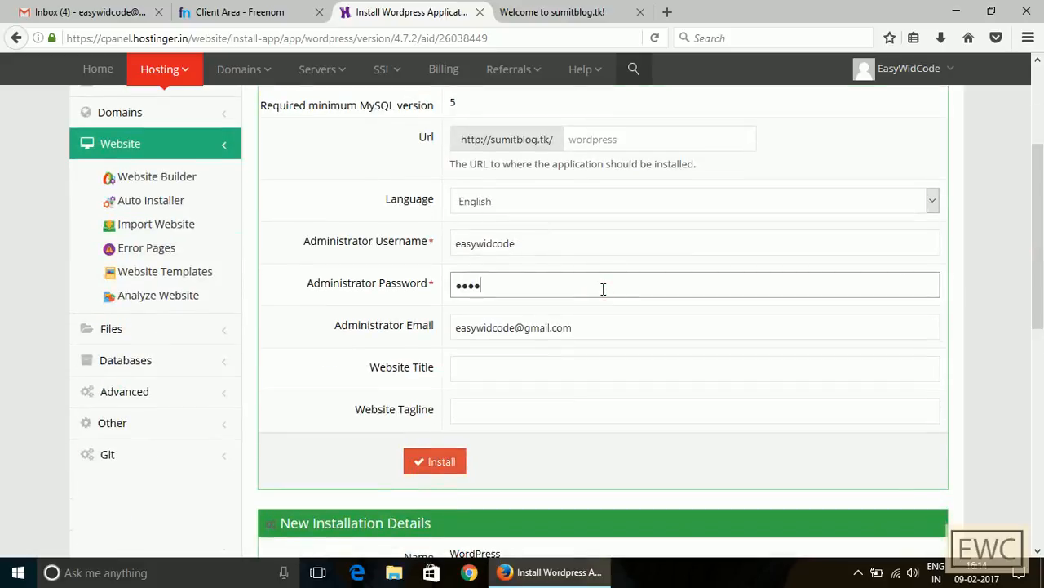
click(554, 370)
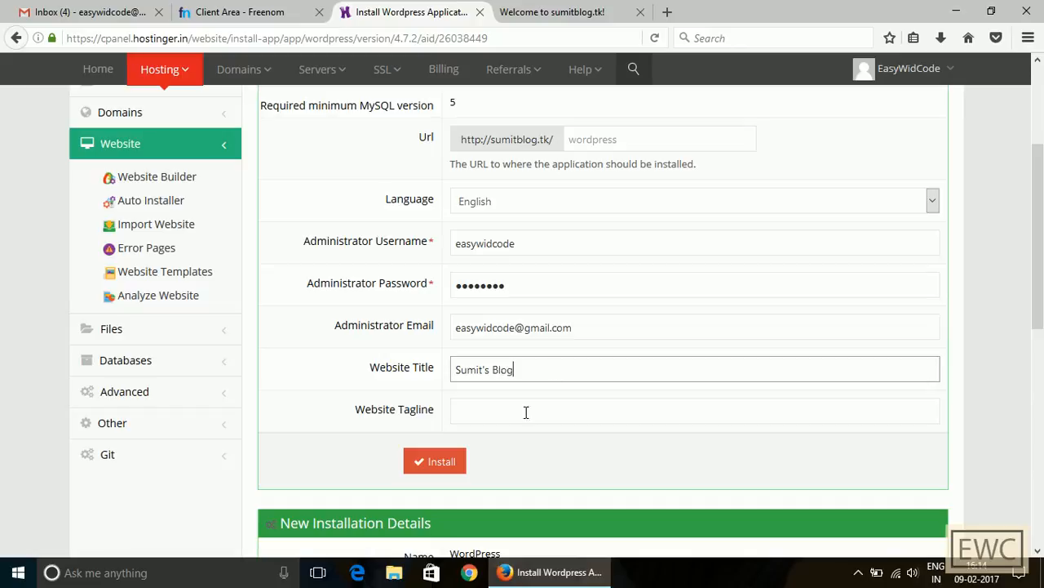
click(577, 420)
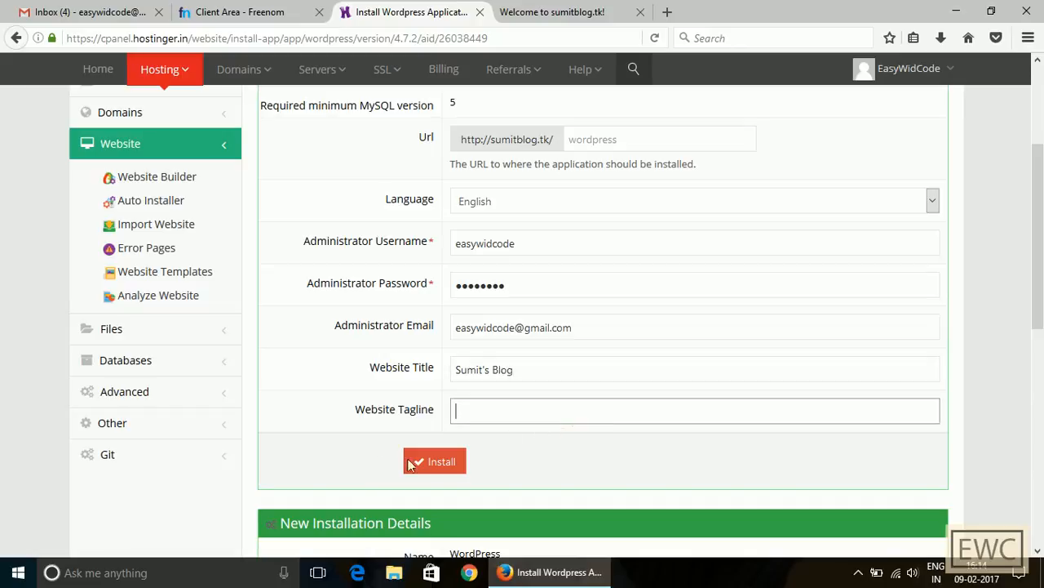
click(437, 465)
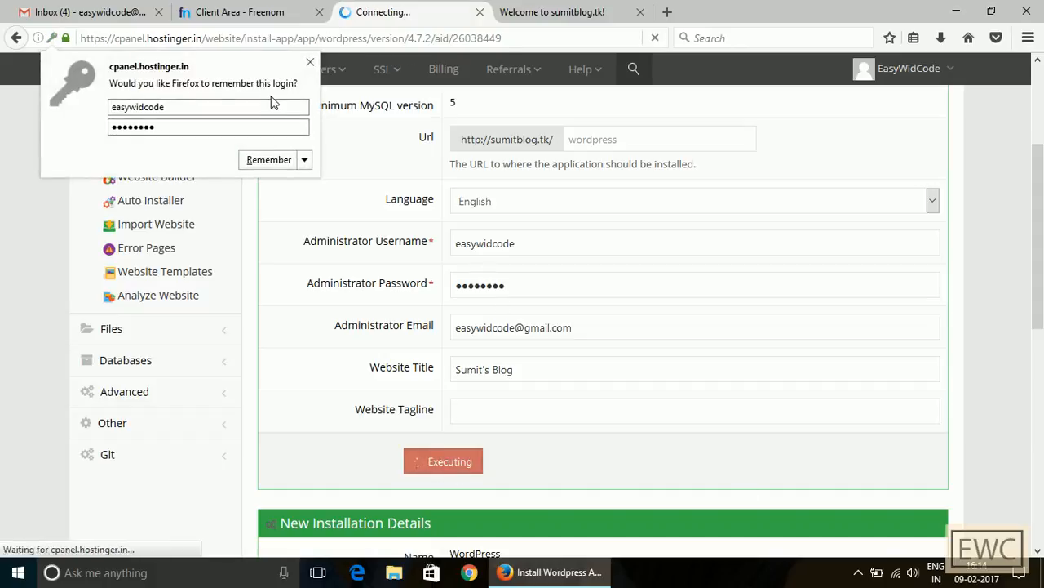
click(310, 62)
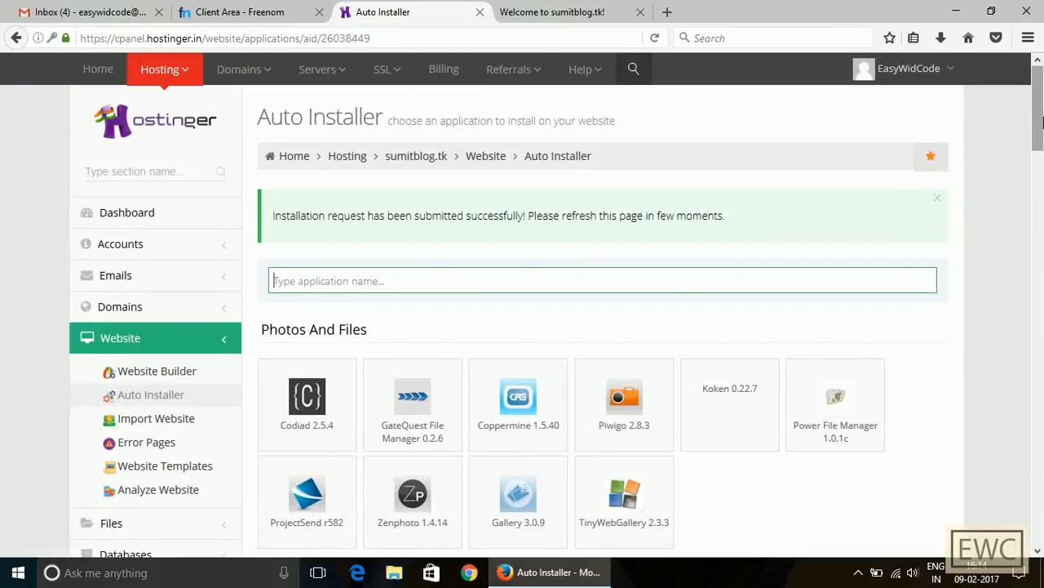
Reload sumitblog.tk in its open browser tab and look through the WordPress home page
mouse_move(1042, 120)
mouse_down()
mouse_move(1041, 147)
mouse_move(1041, 102)
mouse_up()
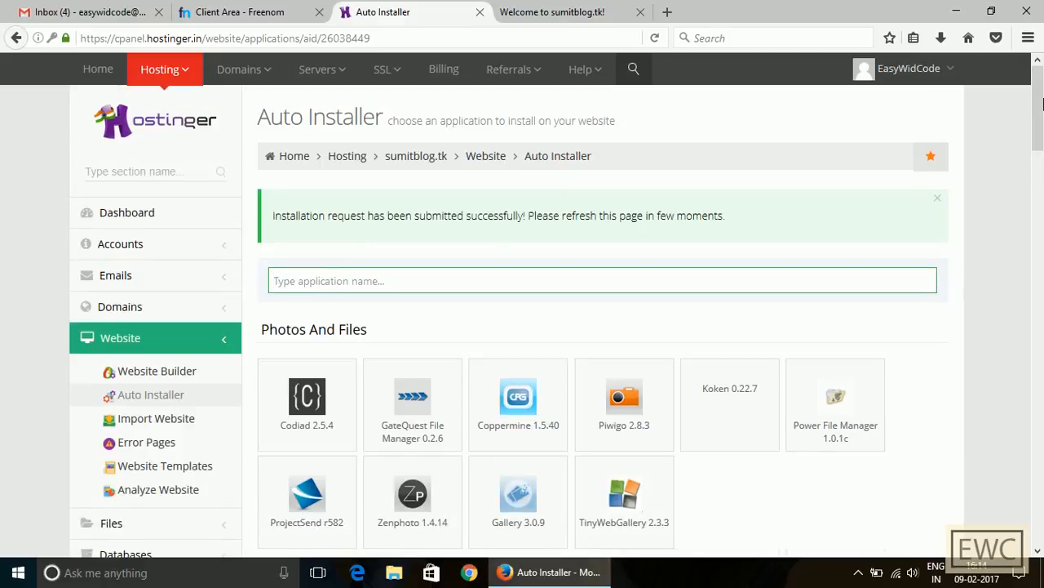
click(551, 11)
click(654, 38)
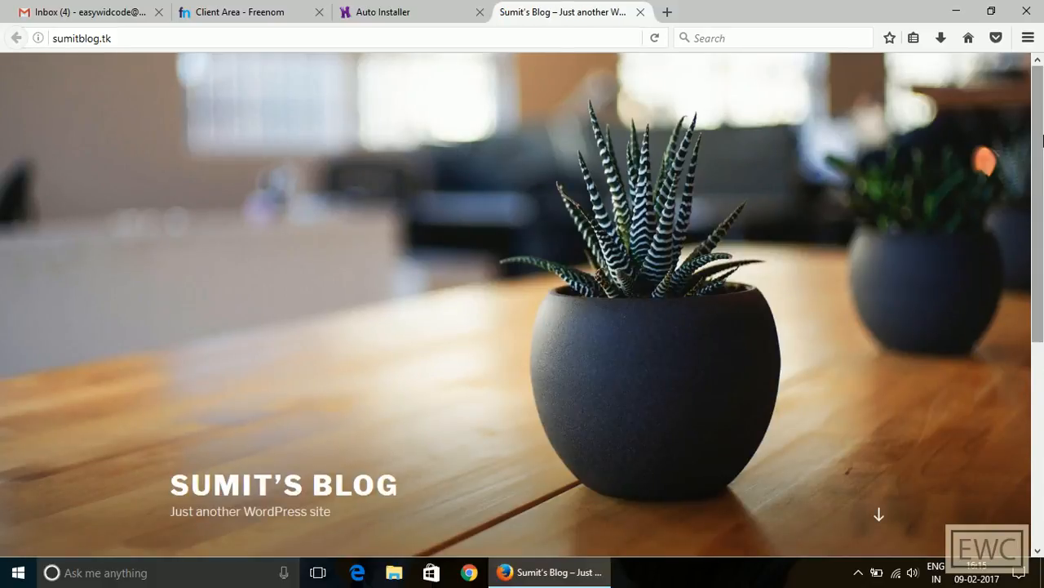
drag(1043, 140, 1043, 430)
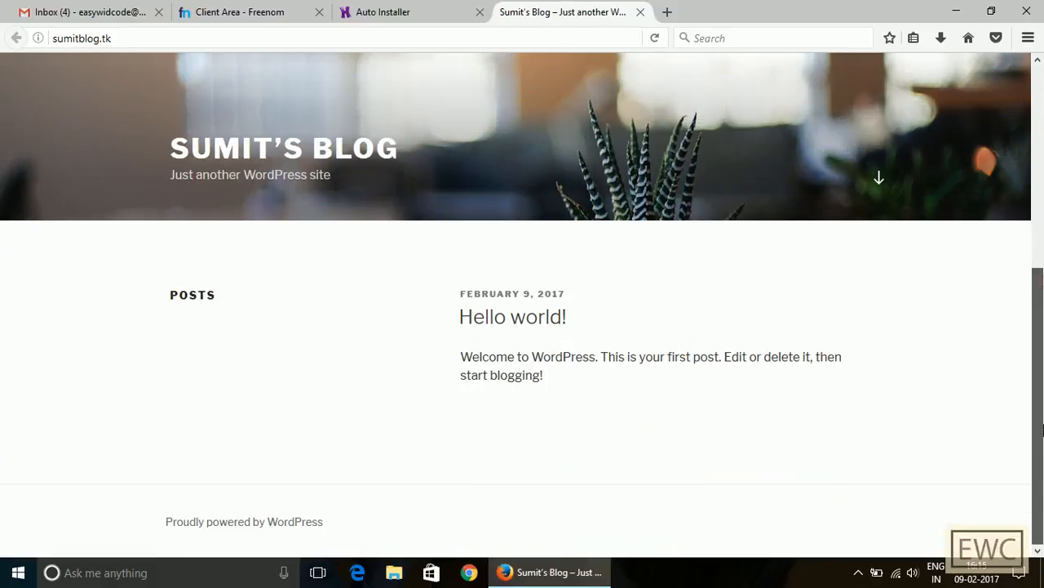
drag(1042, 329, 1041, 201)
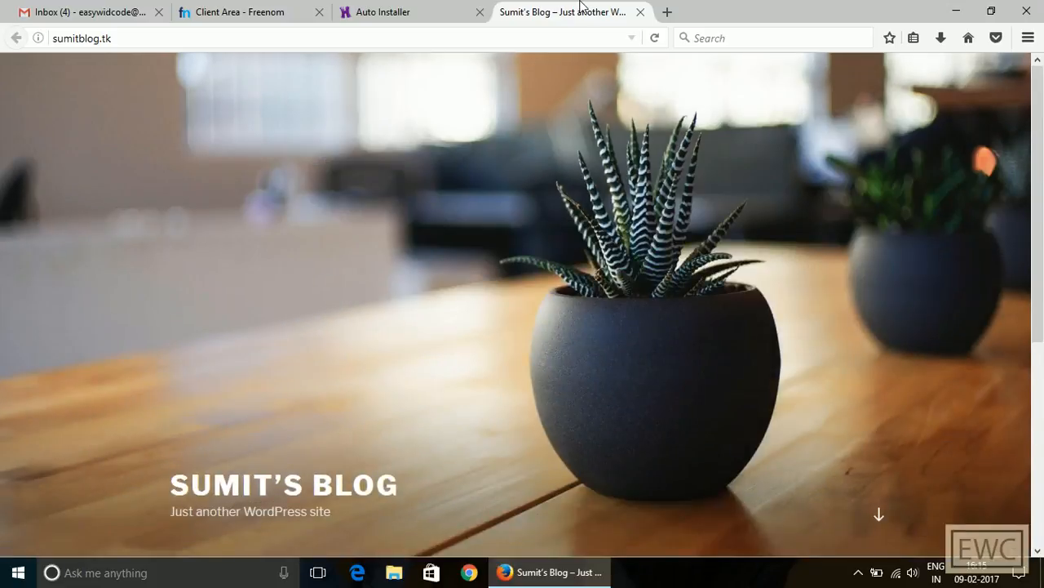
Return to the Auto Installer, search for "wor", select WordPress 4.7.2 and open the application details of the installed version
click(355, 8)
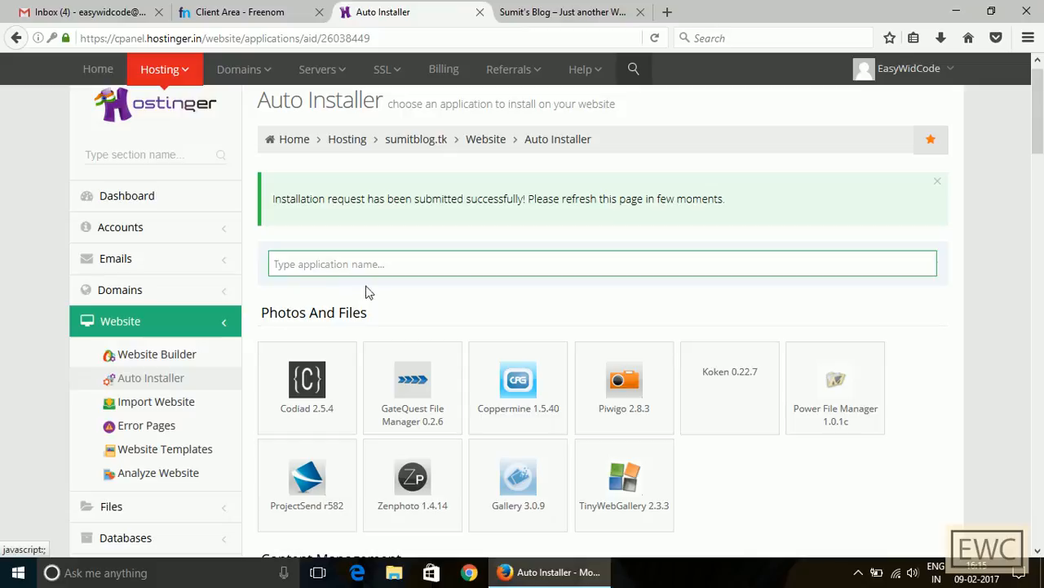
click(395, 264)
text(w)
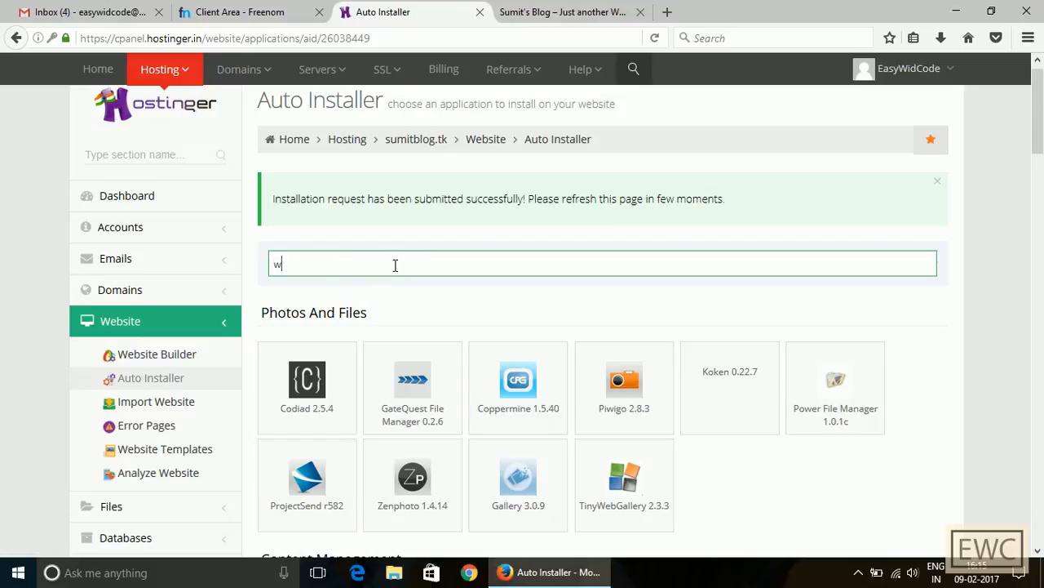
text(or)
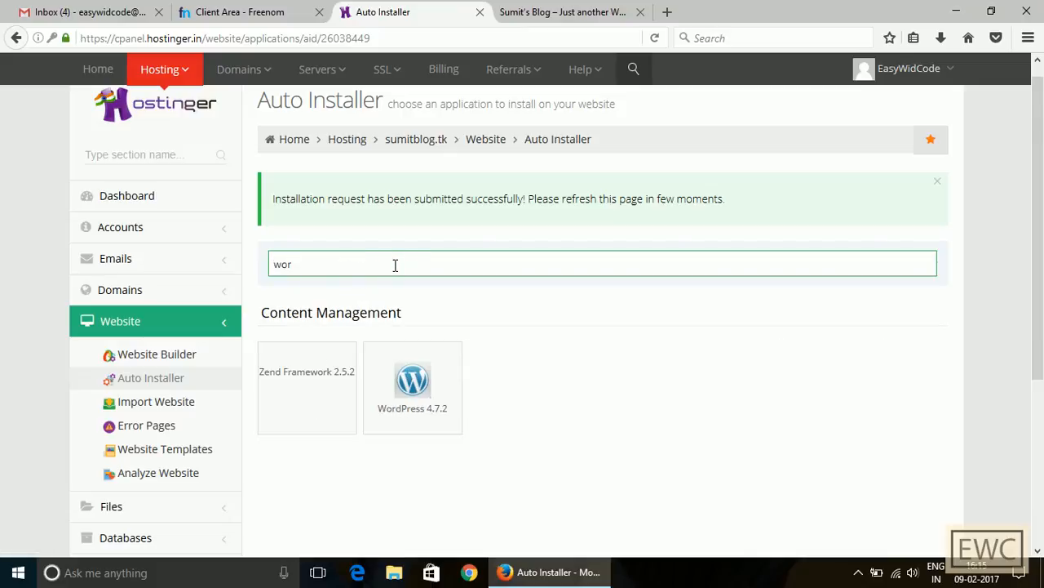
click(414, 387)
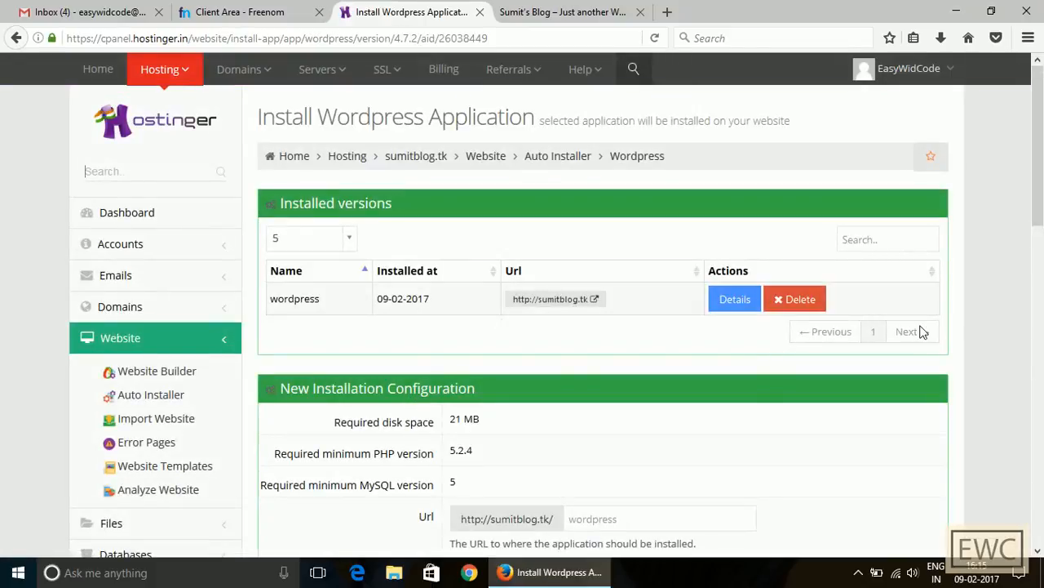
click(734, 301)
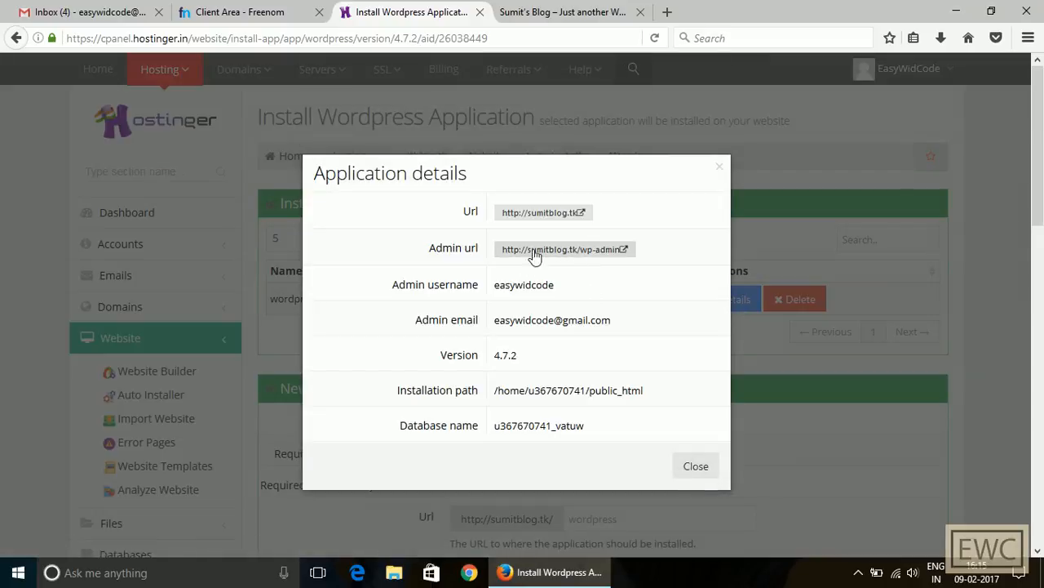
Open the wp-admin address from the application details and log in to WordPress with the administrator username and password
click(574, 251)
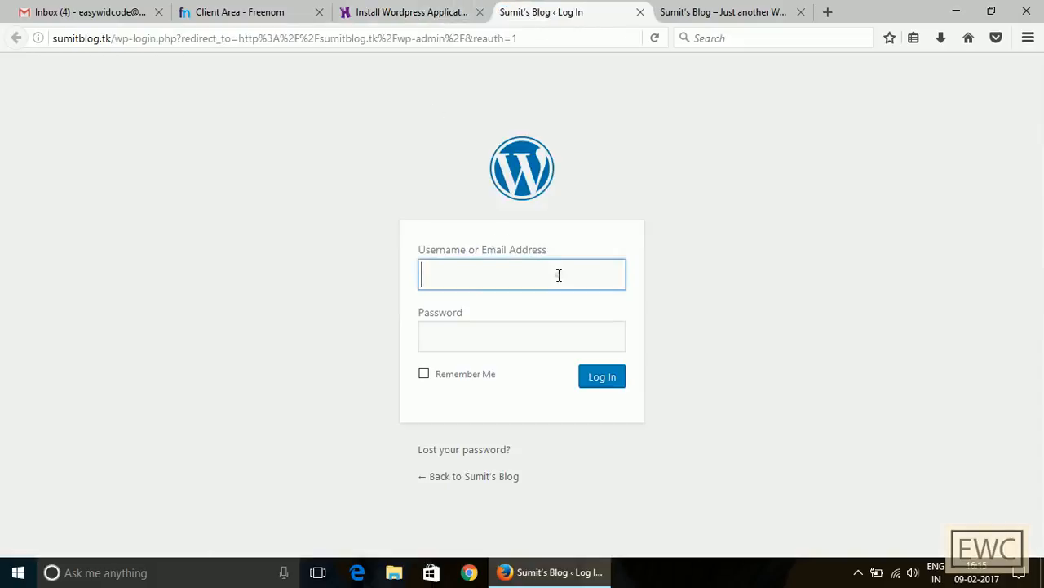
click(559, 275)
text(easywidcode)
key(Tab)
text(********)
key(Return)
key(Escape)
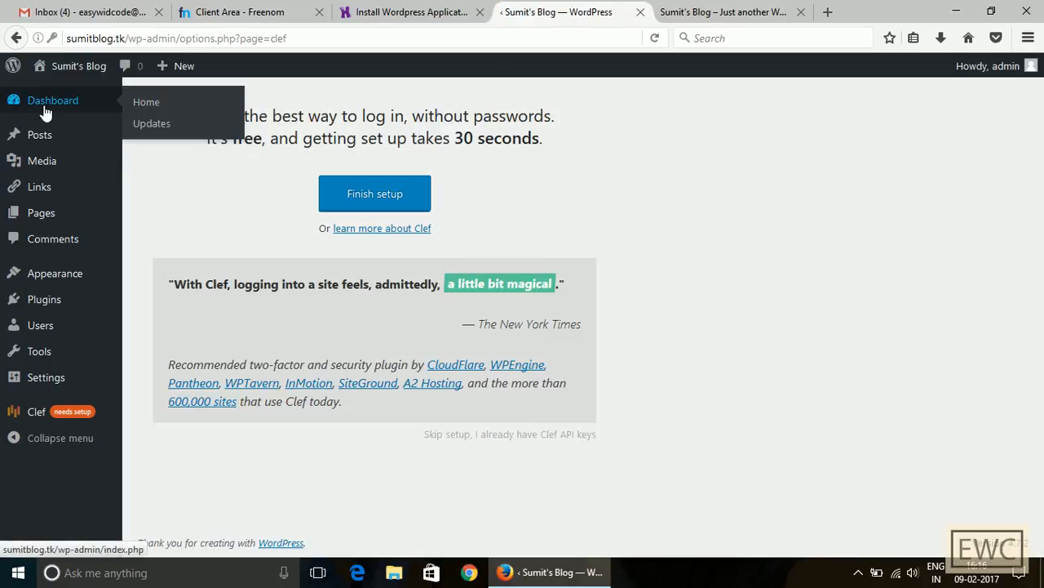
Start a new WordPress post and title it "My New Post"
mouse_move(49, 141)
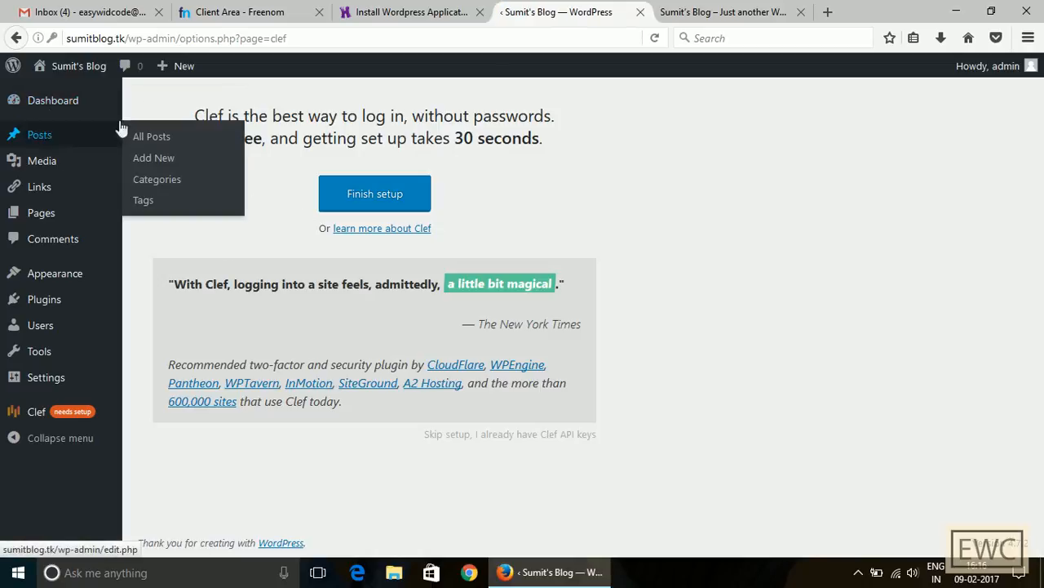
click(159, 161)
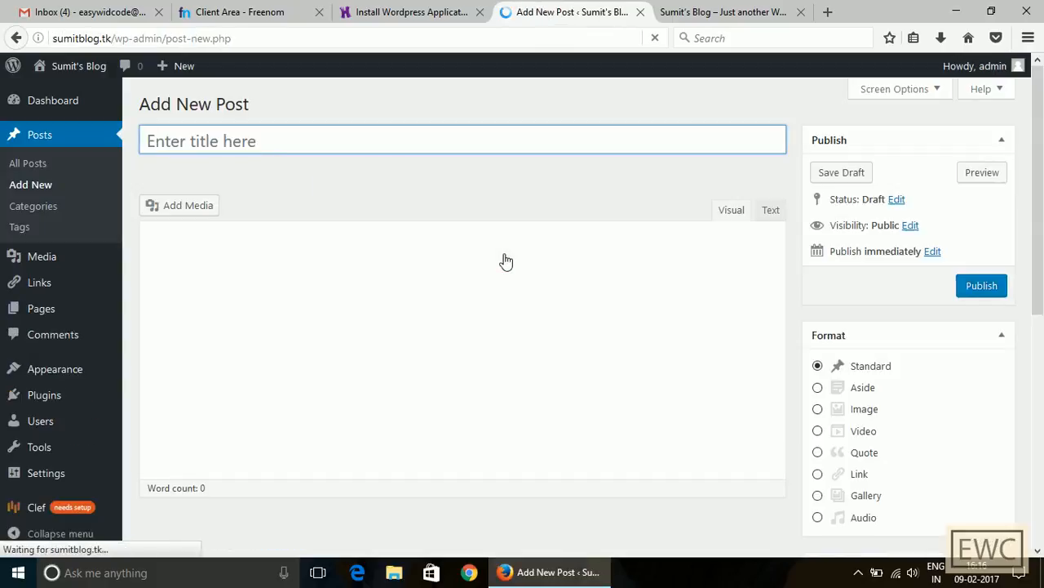
text(M)
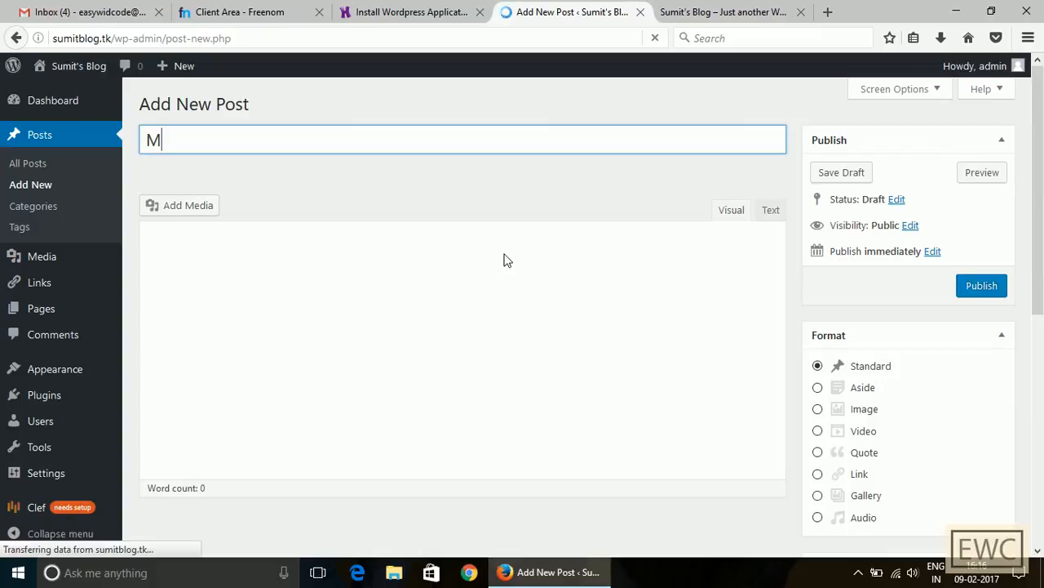
text(y Nw Post)
key(Left)
key(Left)
key(Left)
text(e)
Write "This post was updated on 9th of Feb, 2017." as the post's body text and publish the post
click(539, 341)
text(Th)
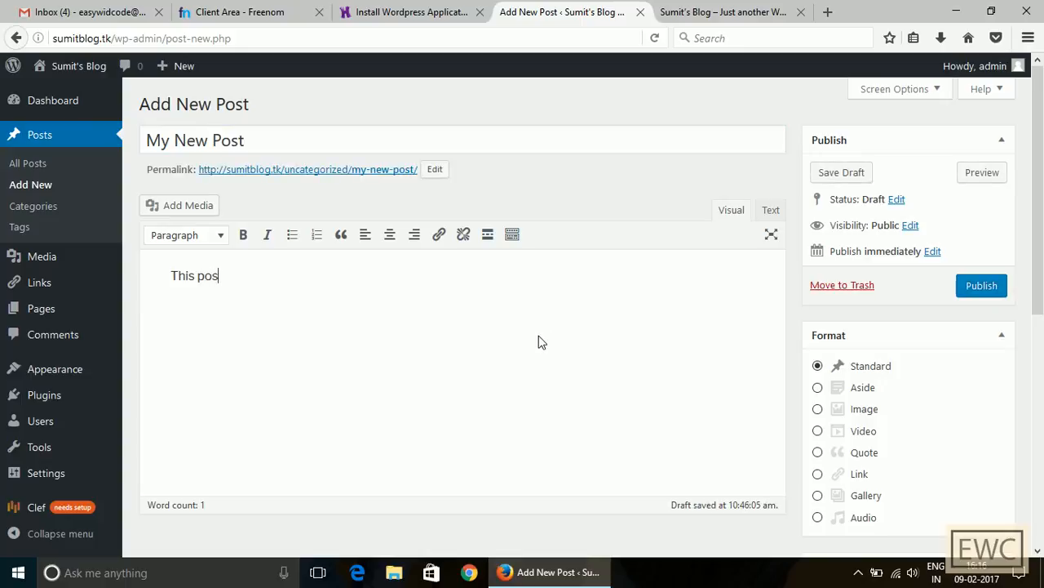
text(is post was updated on)
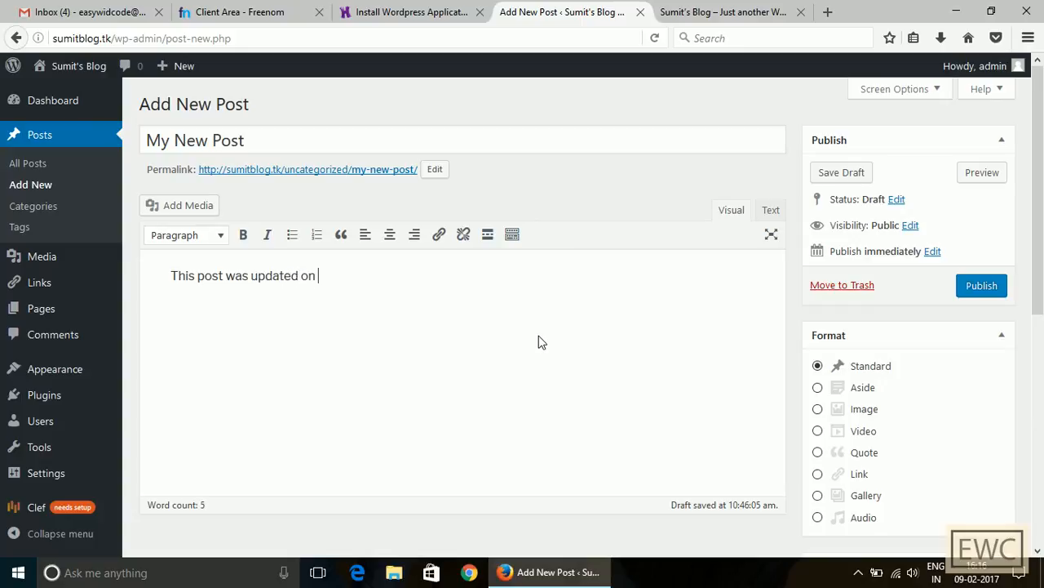
text(9th of Feb, 2017)
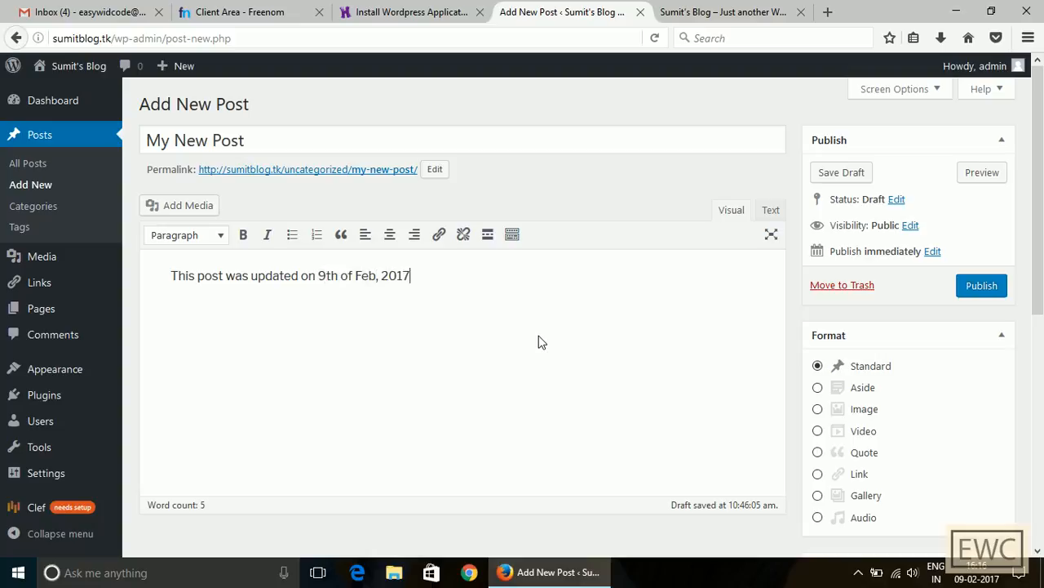
text(.)
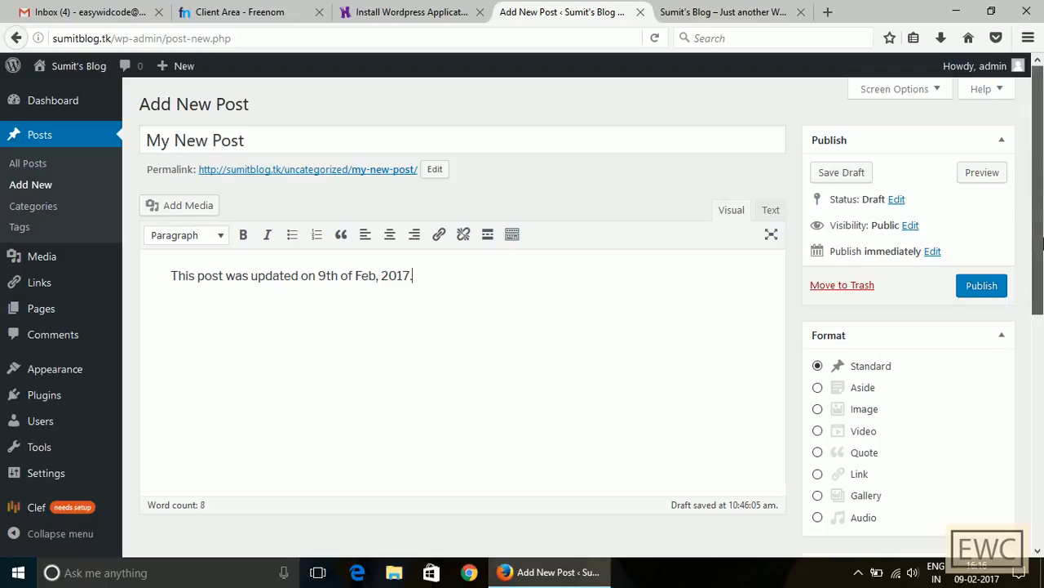
scroll(1042, 249, down, 1)
click(993, 269)
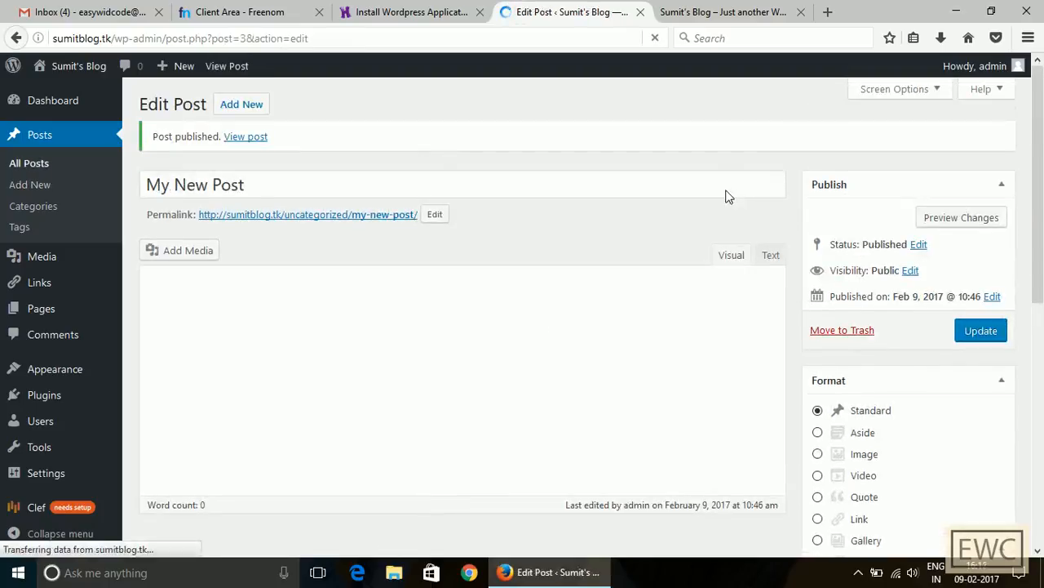
Reload the public sumitblog.tk site and check the published posts on its home page
click(755, 7)
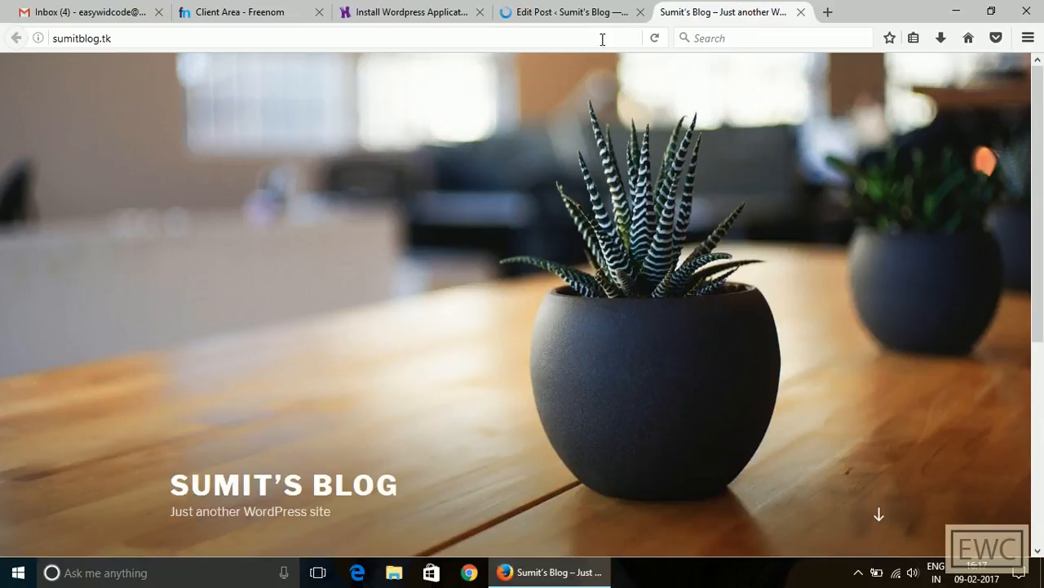
click(655, 37)
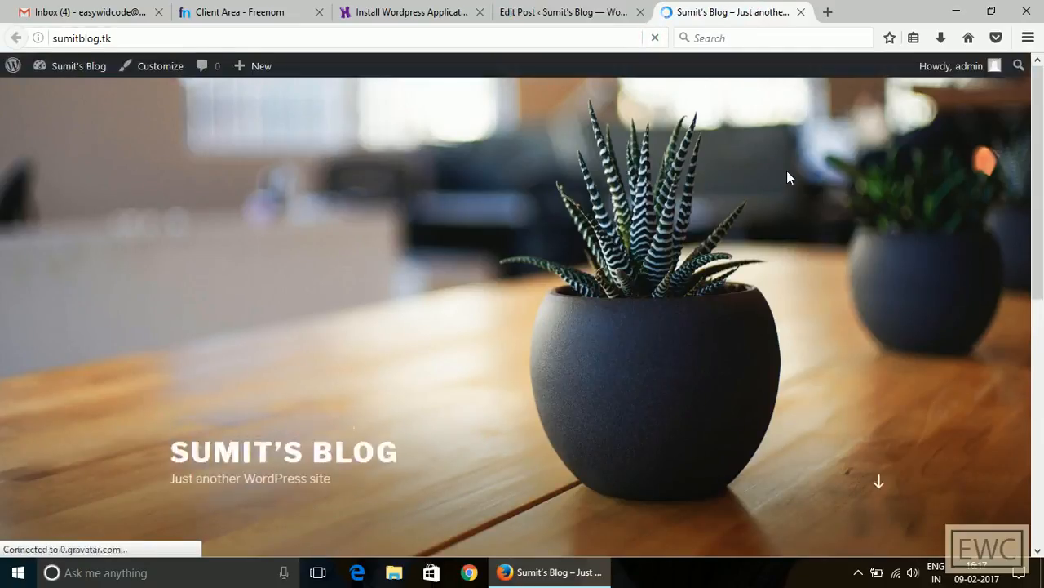
drag(1042, 154, 1043, 327)
scroll(571, 311, down, 1)
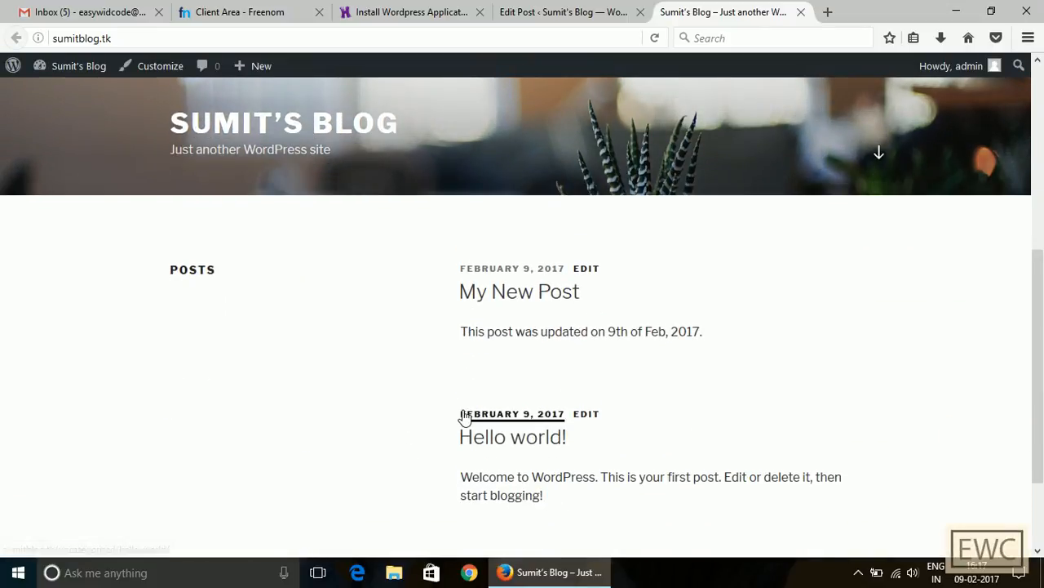
drag(462, 415, 751, 485)
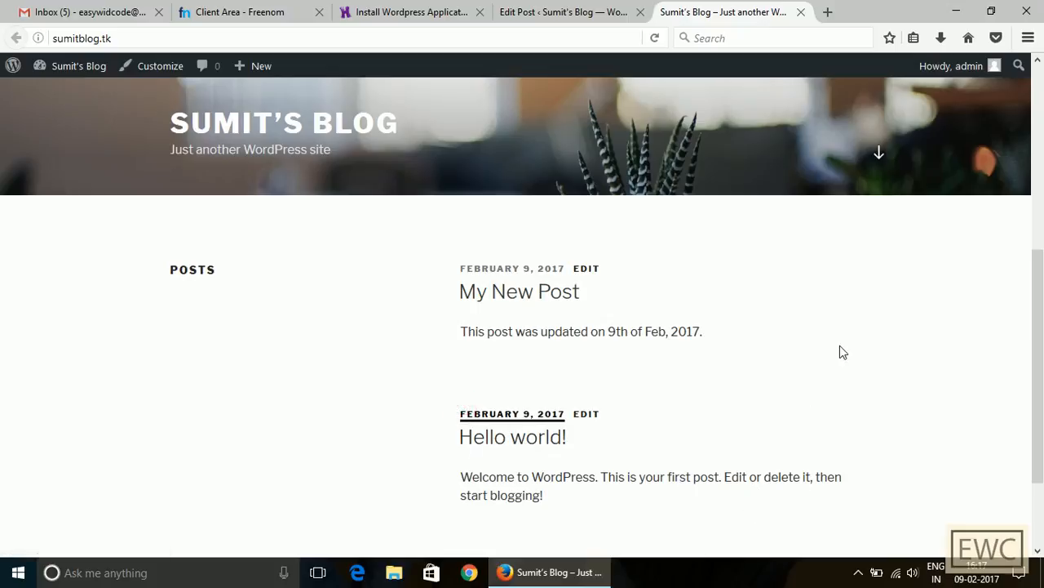
Return to the WordPress admin area, open the installed themes and activate the Twenty Fifteen theme
click(839, 345)
click(563, 5)
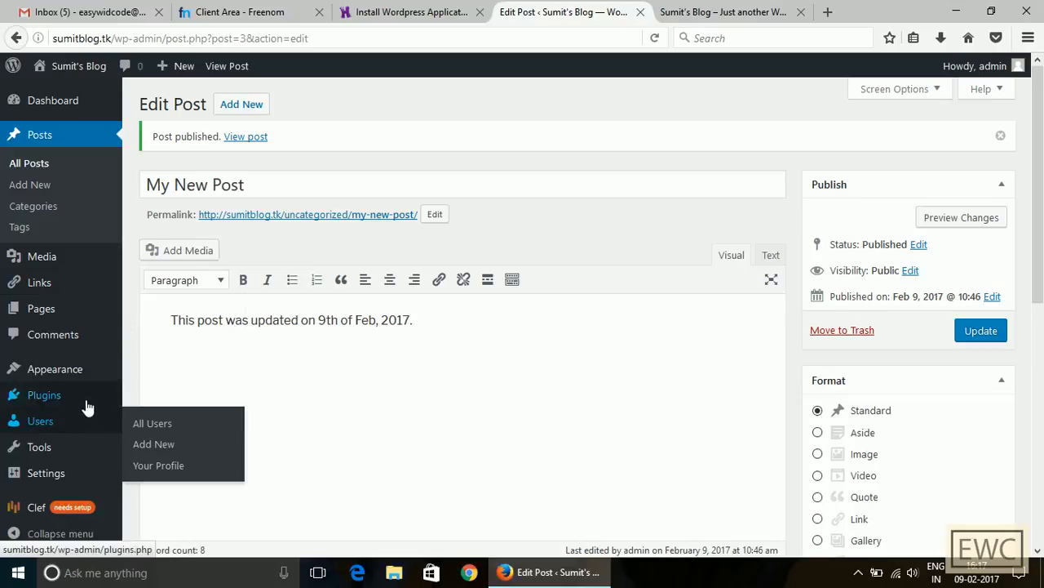
click(68, 374)
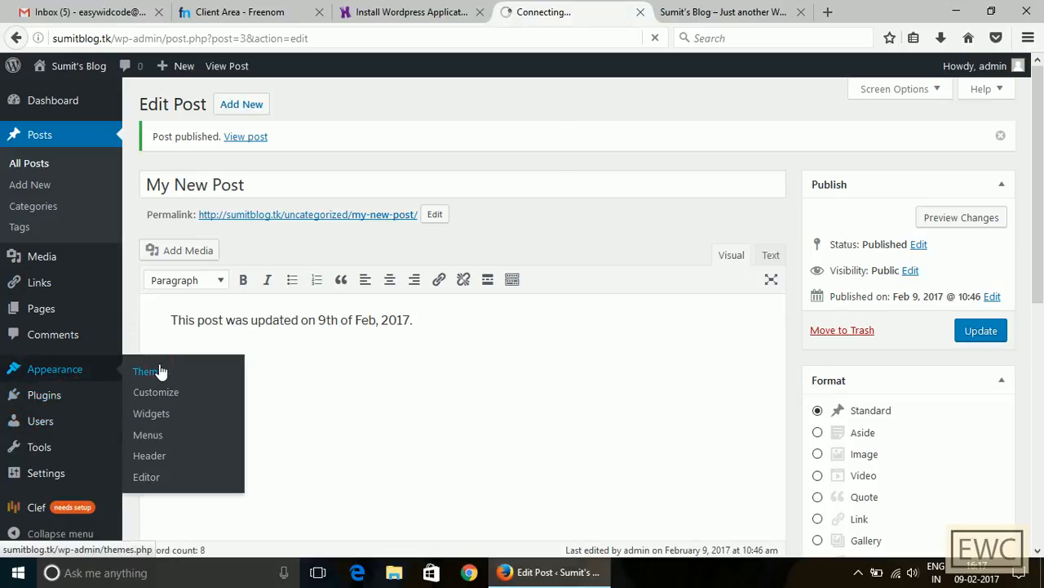
click(161, 372)
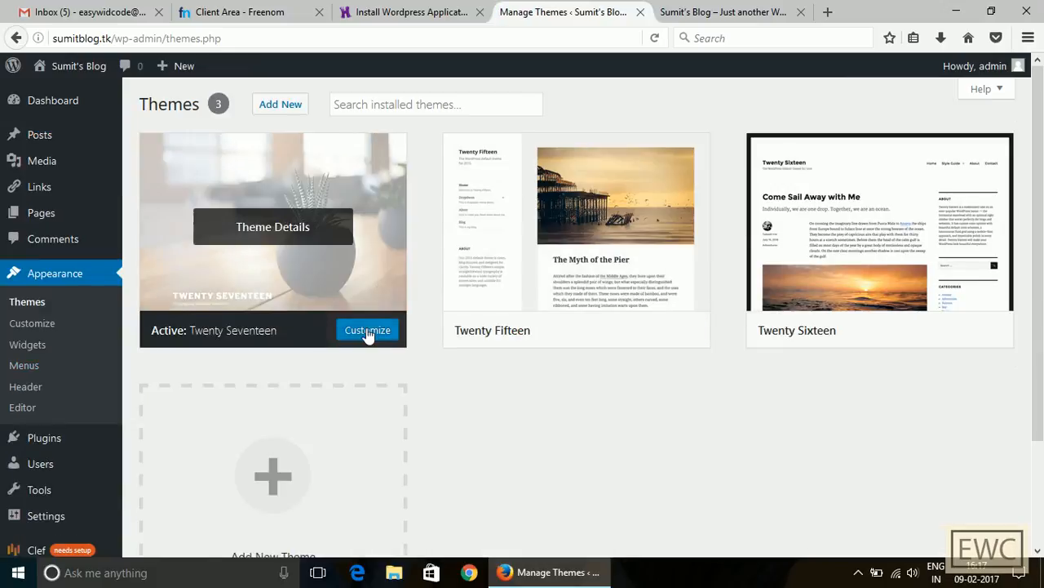
click(600, 331)
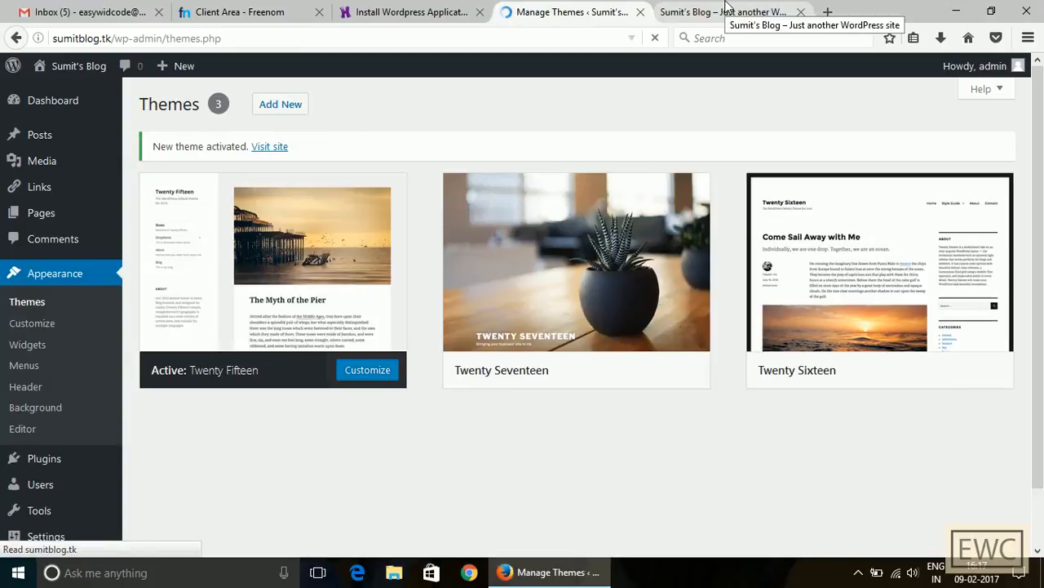
Reload the public sumitblog.tk home page and look over its layout and posts under the newly activated theme
click(700, 9)
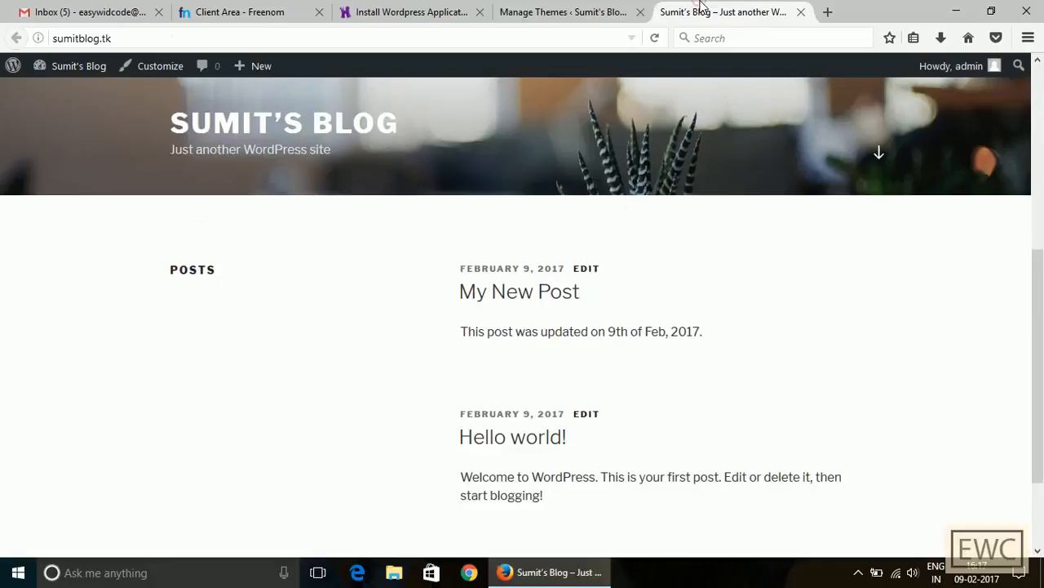
click(660, 39)
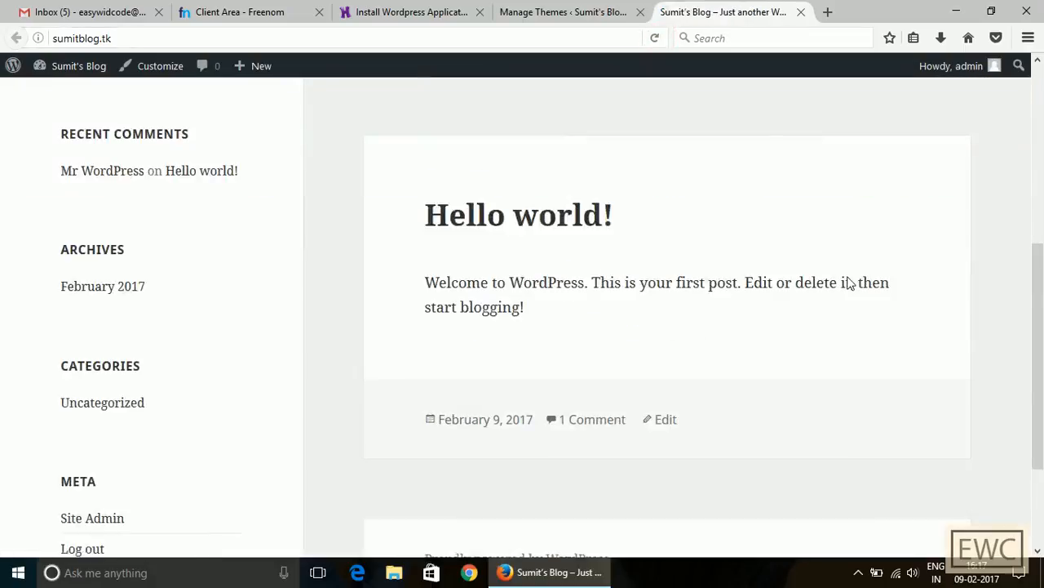
drag(1042, 338, 1043, 30)
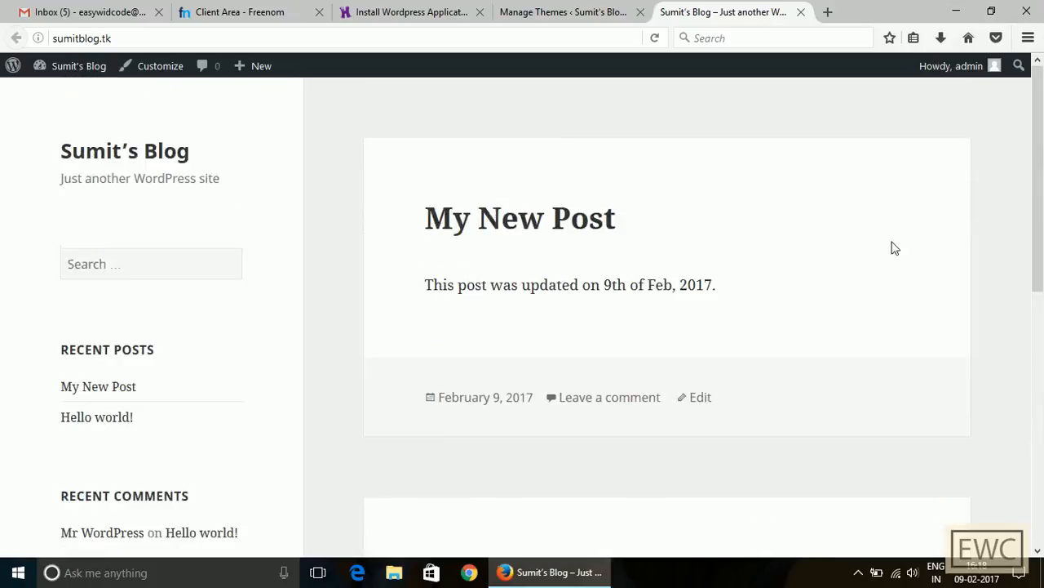